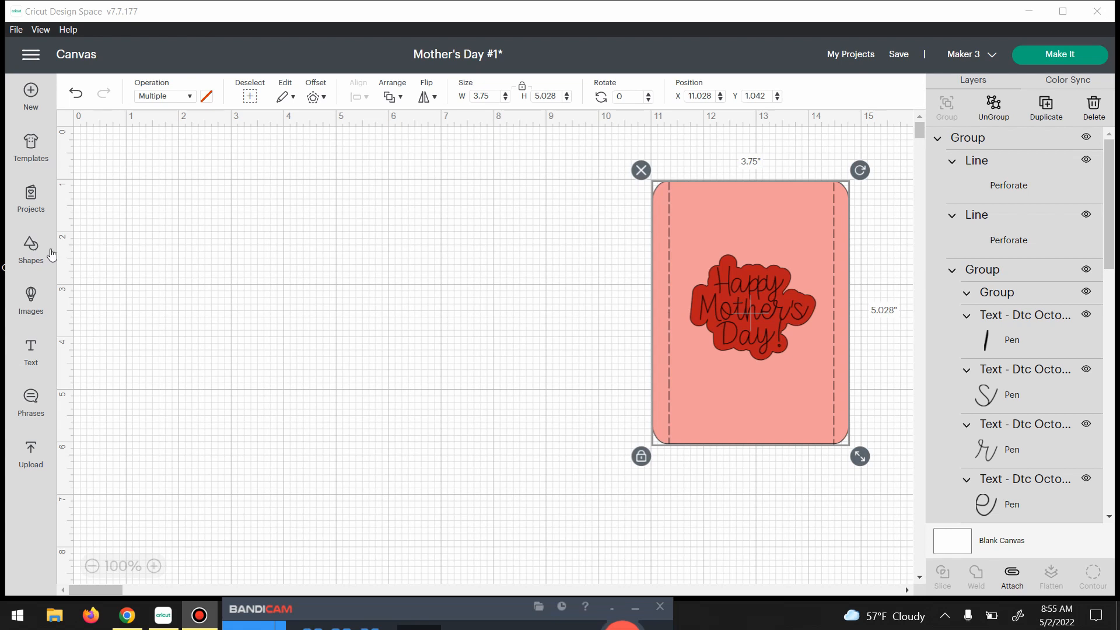
Step: Add the free rounded-corner square shape and place it on the empty canvas beside the finished card
{"action": "left_click", "coordinate": [33, 247]}
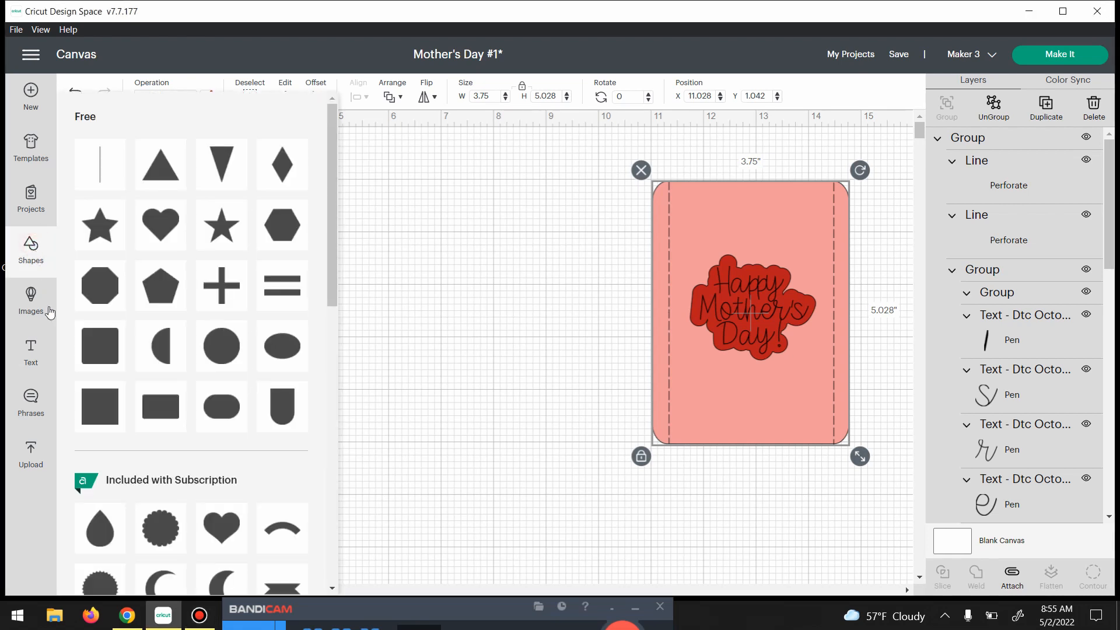
{"action": "left_click", "coordinate": [105, 342]}
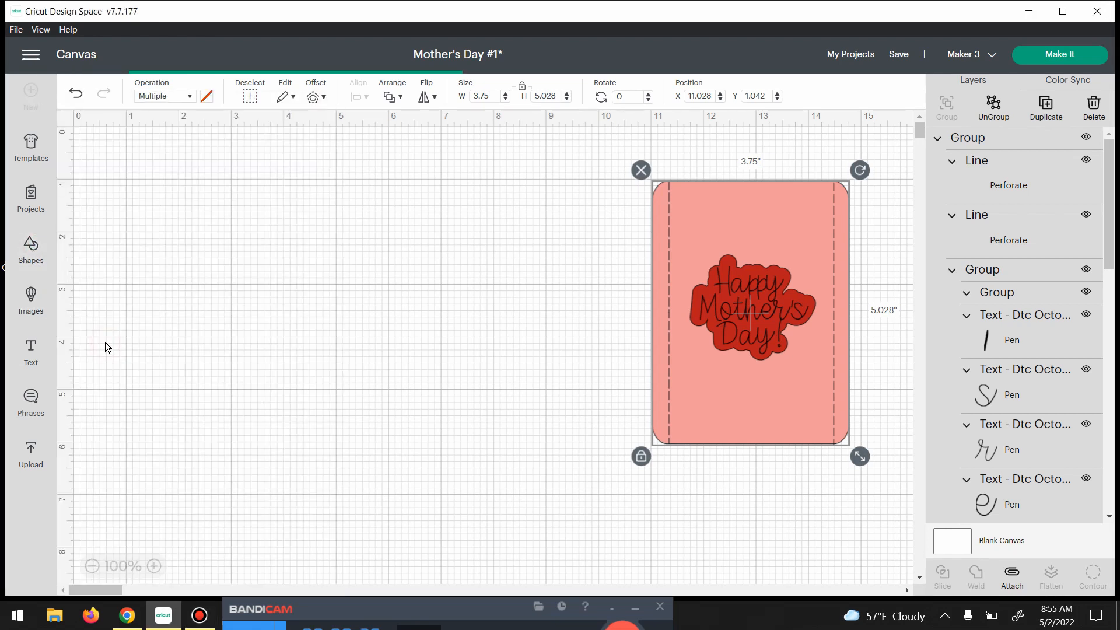
{"action": "left_click_drag", "start_coordinate": [202, 224], "coordinate": [277, 270]}
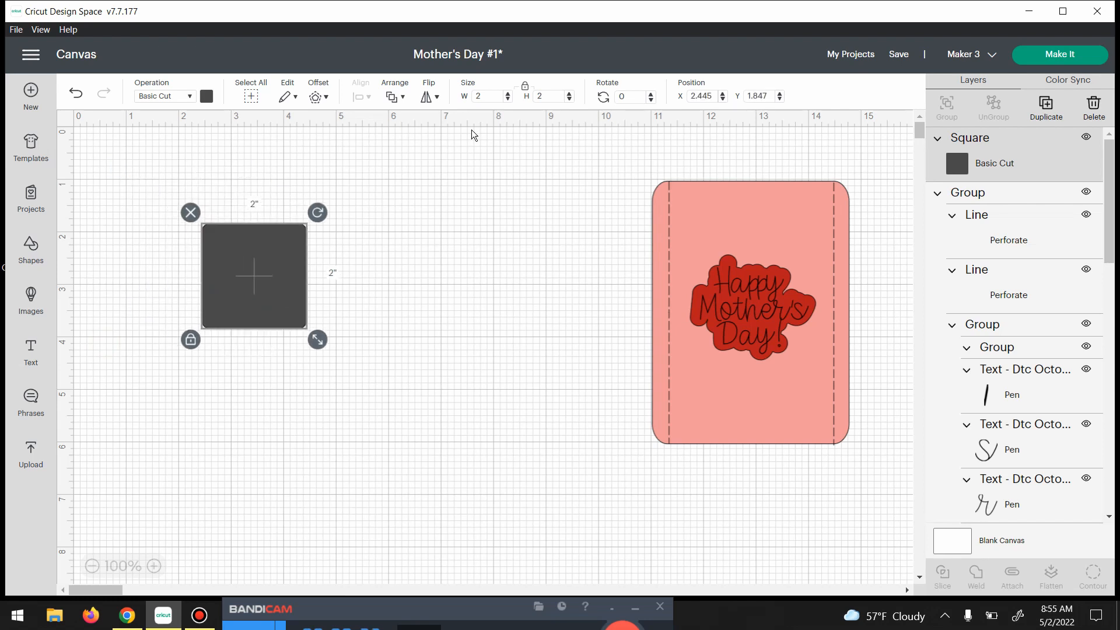
Step: Unlock the square's proportions, size it 3.75 in wide by 5.0 in high, and move it level with the finished card
{"action": "left_click", "coordinate": [472, 97]}
{"action": "type", "text": "3.75"}
{"action": "left_click", "coordinate": [525, 86]}
{"action": "left_click", "coordinate": [555, 95]}
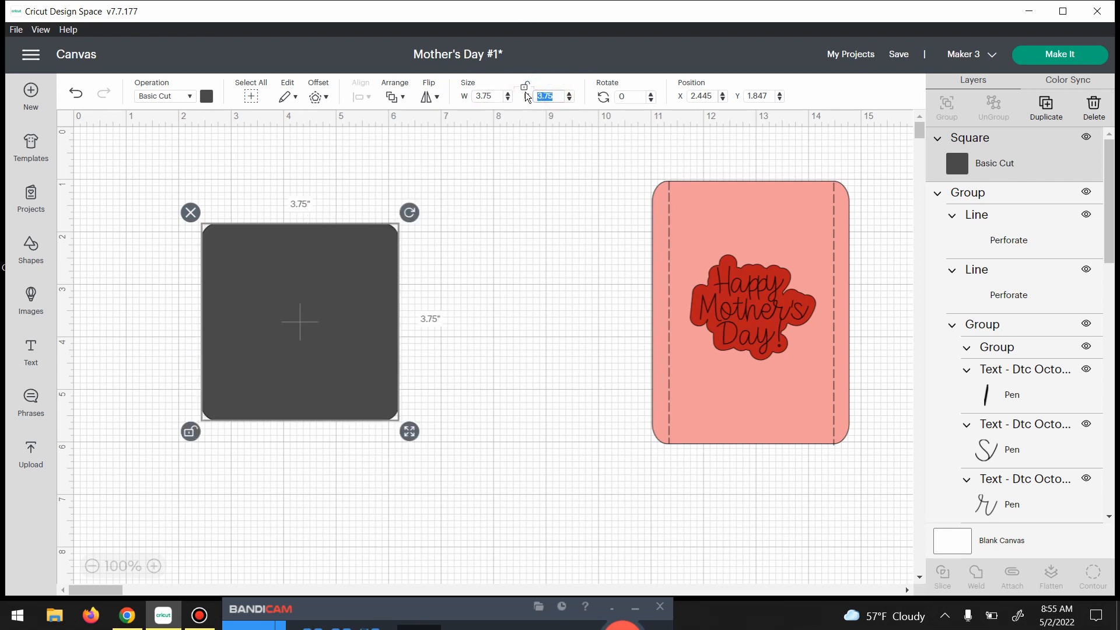
{"action": "type", "text": "5.0"}
{"action": "key", "text": "Return"}
{"action": "left_click_drag", "start_coordinate": [400, 316], "coordinate": [429, 283]}
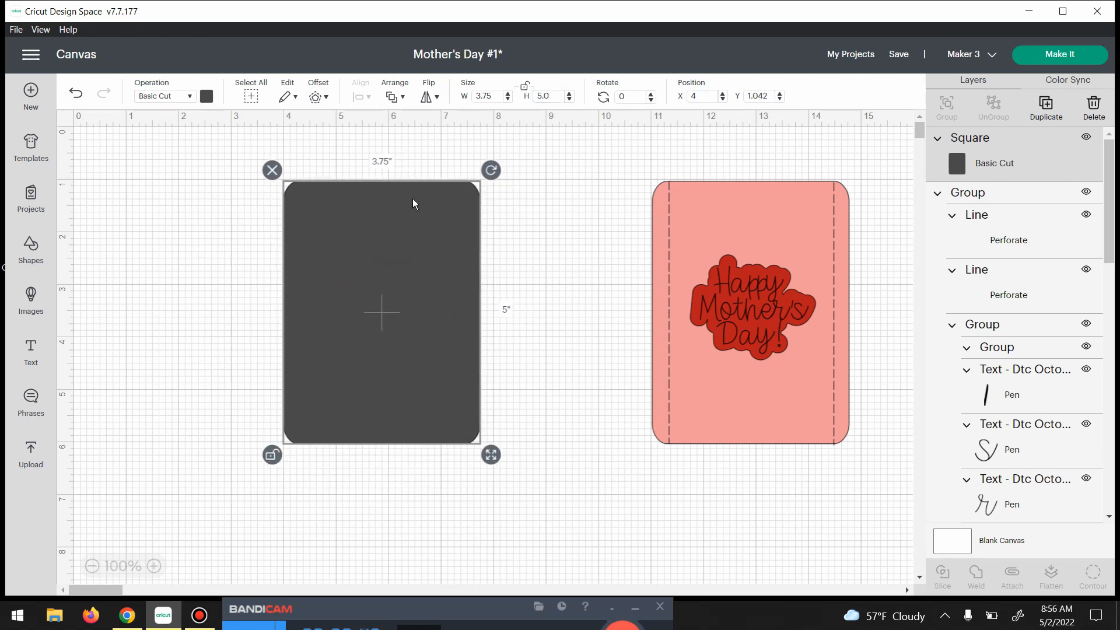
Step: Recolor the new card base with the finished card's light pink and reposition it at about X 5, Y 1
{"action": "left_click", "coordinate": [206, 97]}
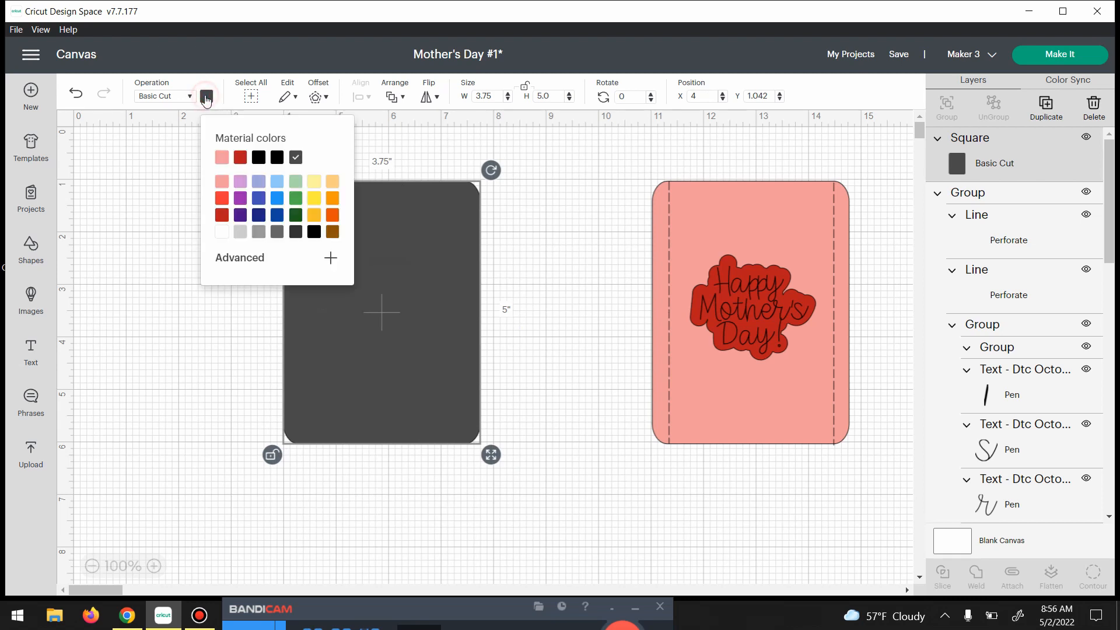
{"action": "left_click", "coordinate": [221, 157]}
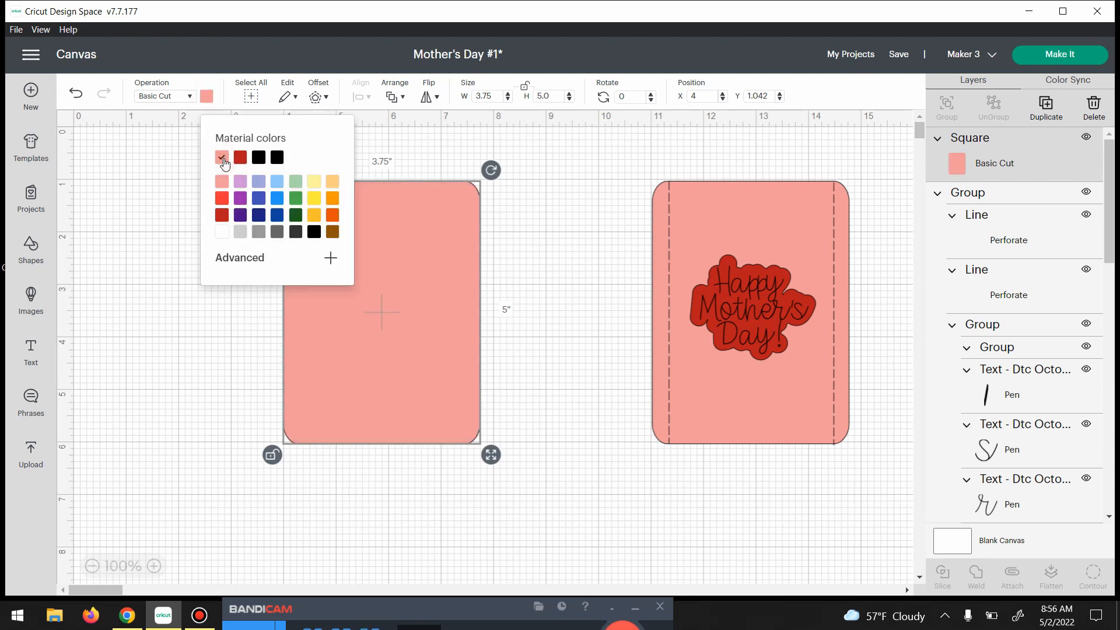
{"action": "left_click_drag", "start_coordinate": [419, 296], "coordinate": [242, 403]}
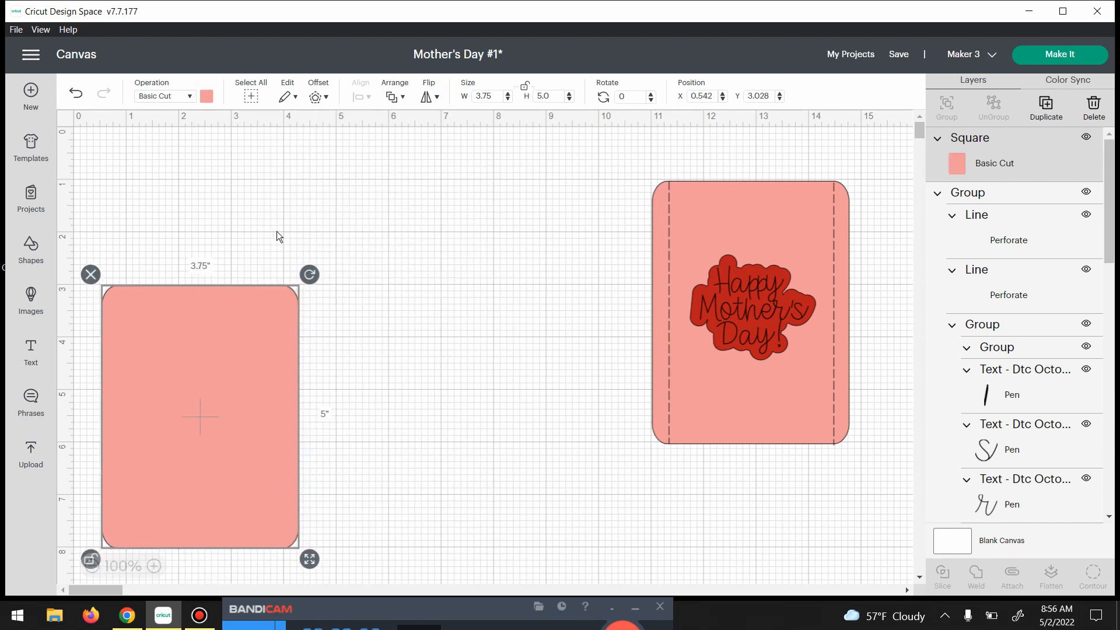
{"action": "left_click_drag", "start_coordinate": [182, 346], "coordinate": [421, 229]}
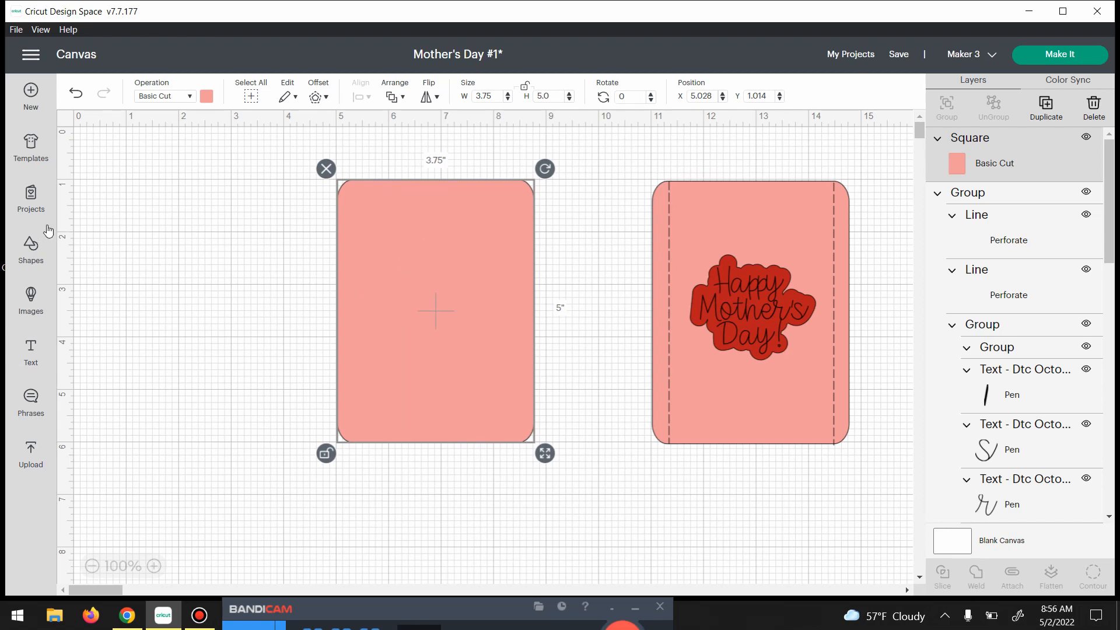
Step: Add a line shape to the canvas and change its operation to Perforate
{"action": "left_click", "coordinate": [31, 248]}
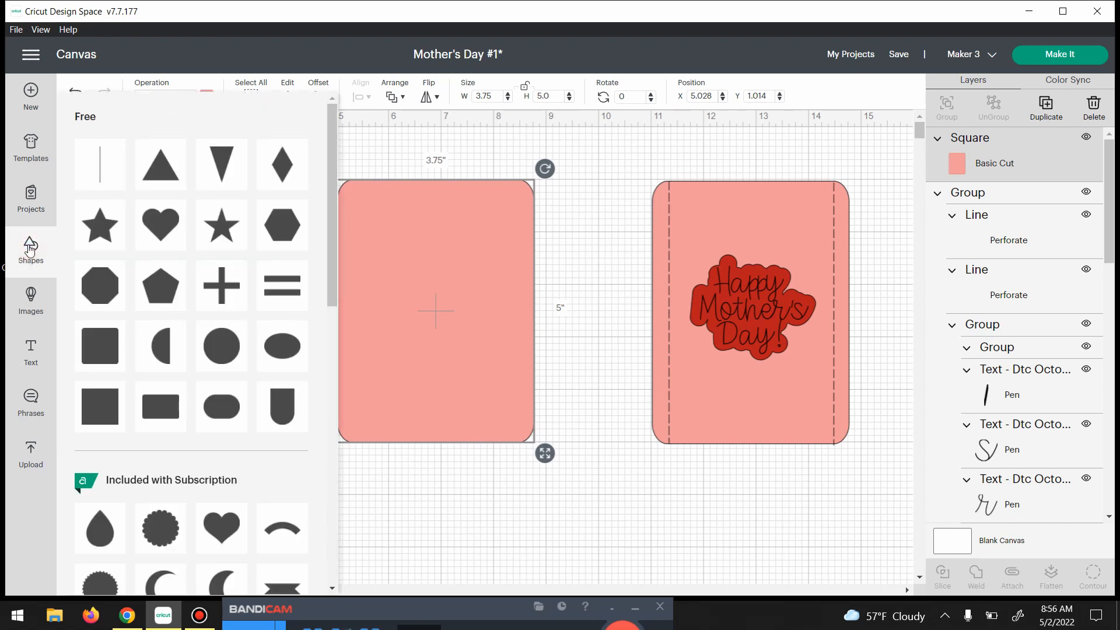
{"action": "left_click", "coordinate": [100, 171]}
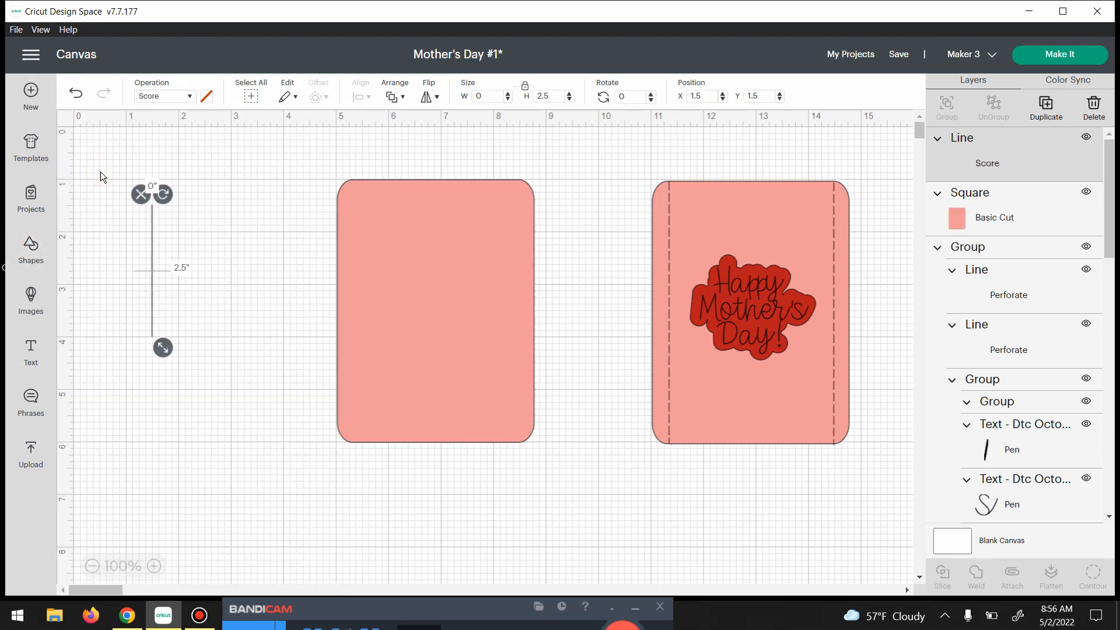
{"action": "left_click", "coordinate": [189, 96]}
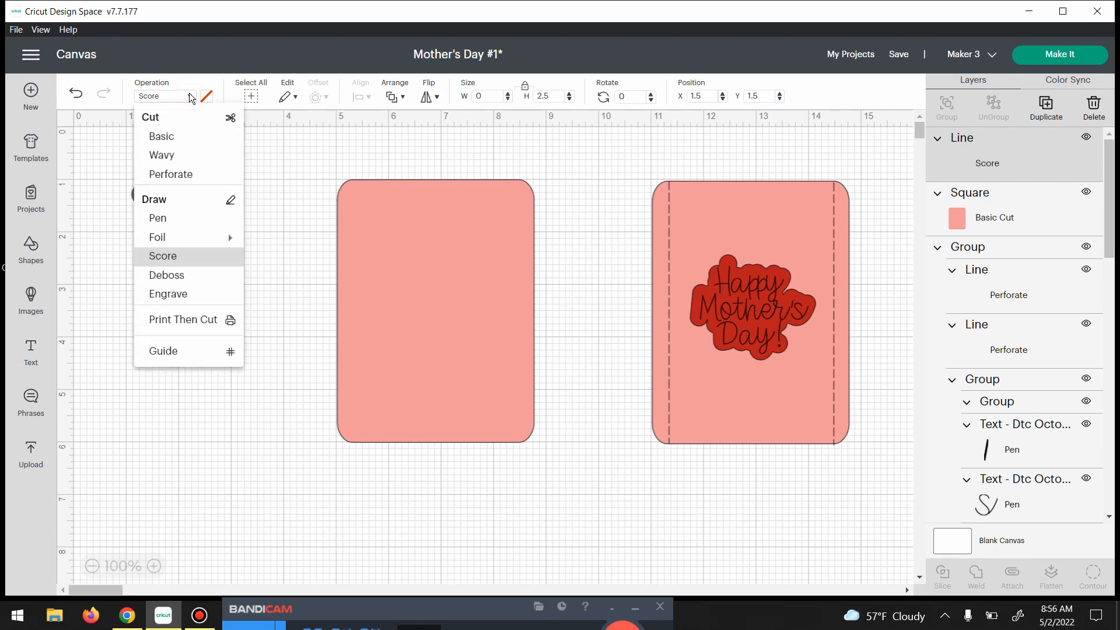
{"action": "left_click", "coordinate": [168, 175]}
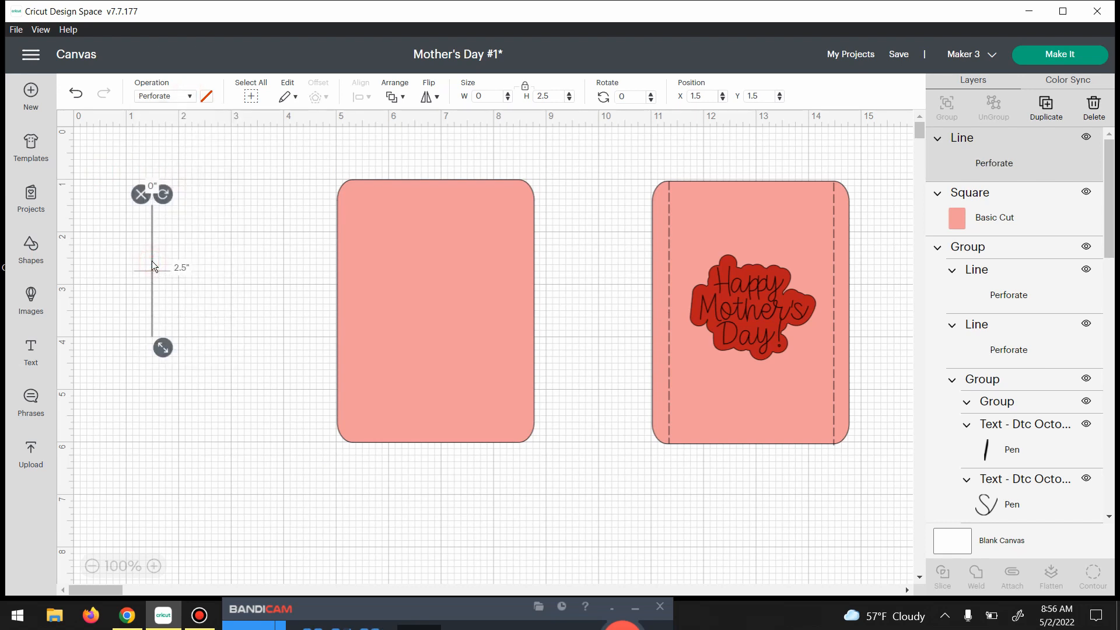
Step: Set the perforated line's height to 5 in and place it just inside the new card's left edge
{"action": "left_click", "coordinate": [556, 93]}
{"action": "type", "text": "5"}
{"action": "key", "text": "Return"}
{"action": "left_click_drag", "start_coordinate": [150, 319], "coordinate": [353, 297]}
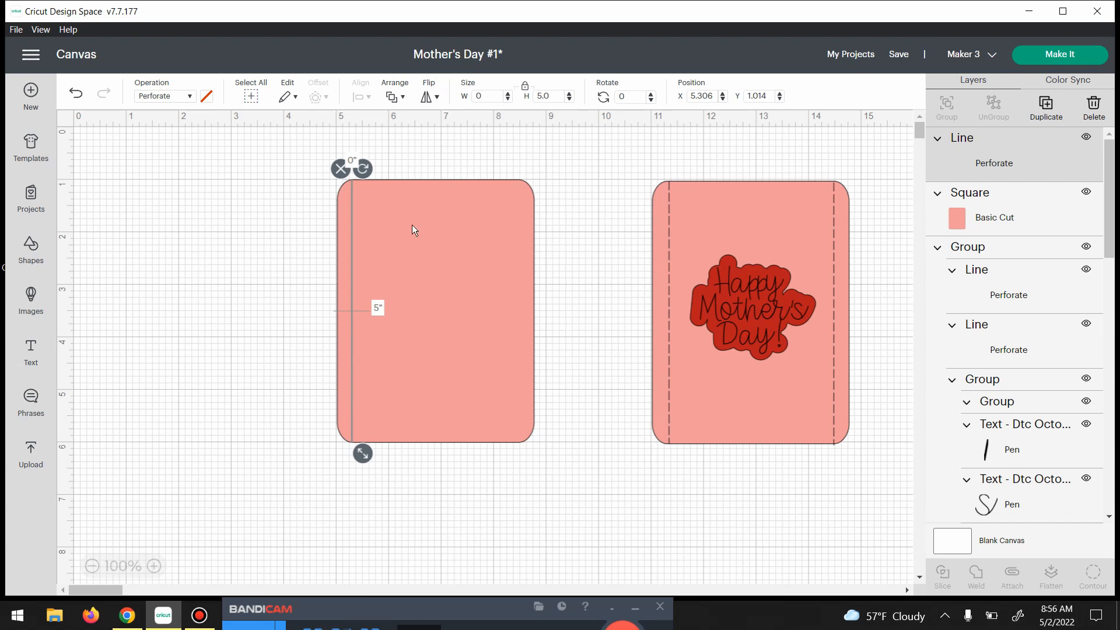
Step: Duplicate the perforated line and position the copy just inside the new card's right edge
{"action": "left_click", "coordinate": [1045, 105]}
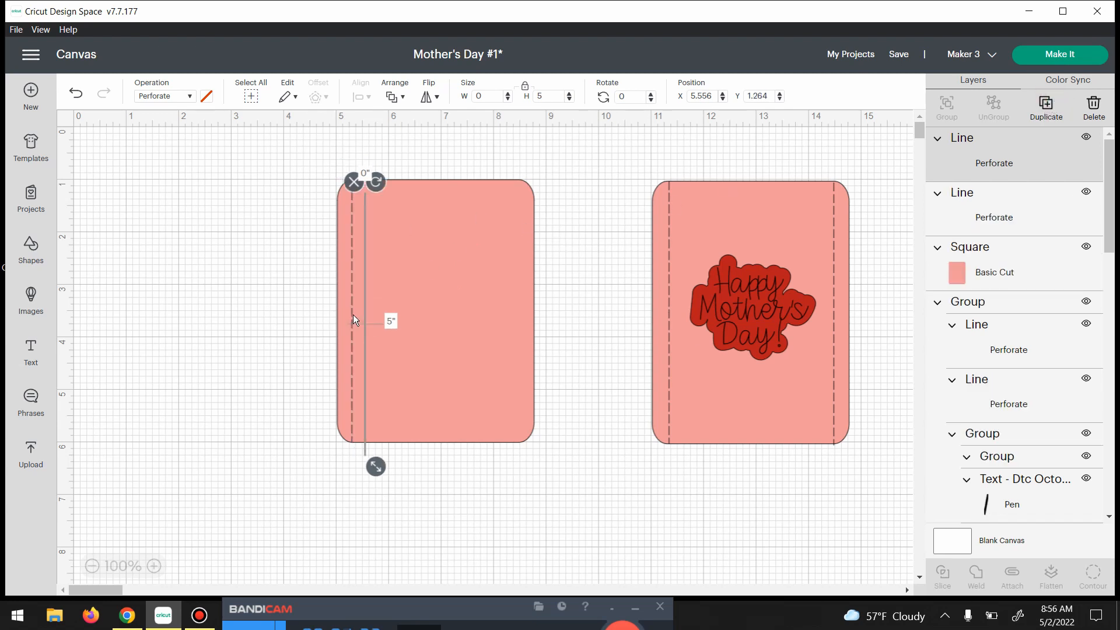
{"action": "left_click_drag", "start_coordinate": [367, 307], "coordinate": [518, 293]}
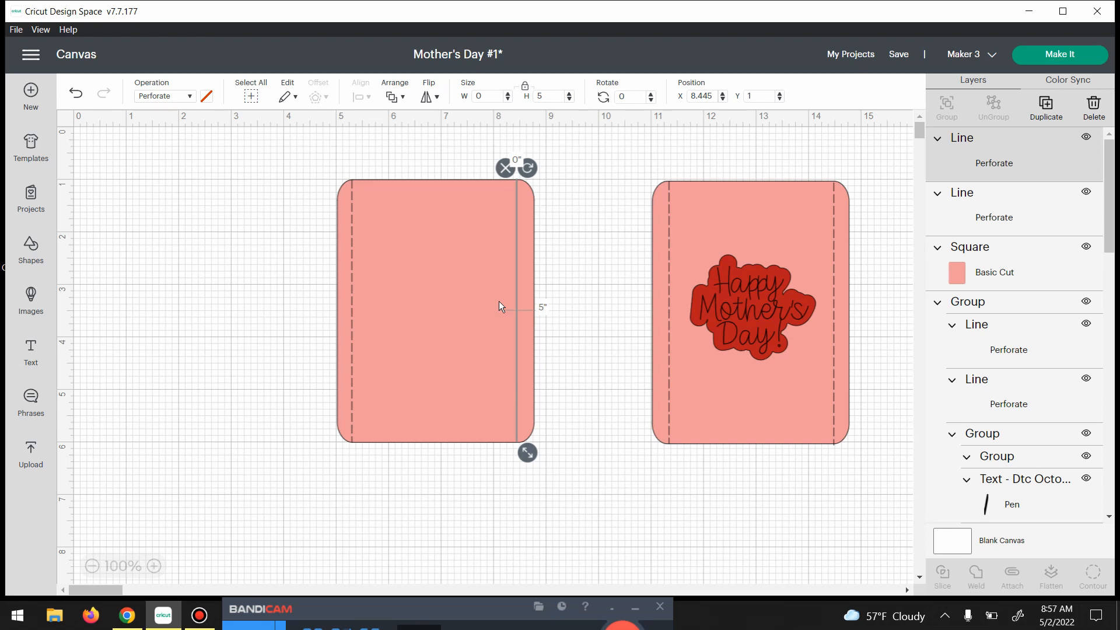
{"action": "left_click", "coordinate": [288, 329]}
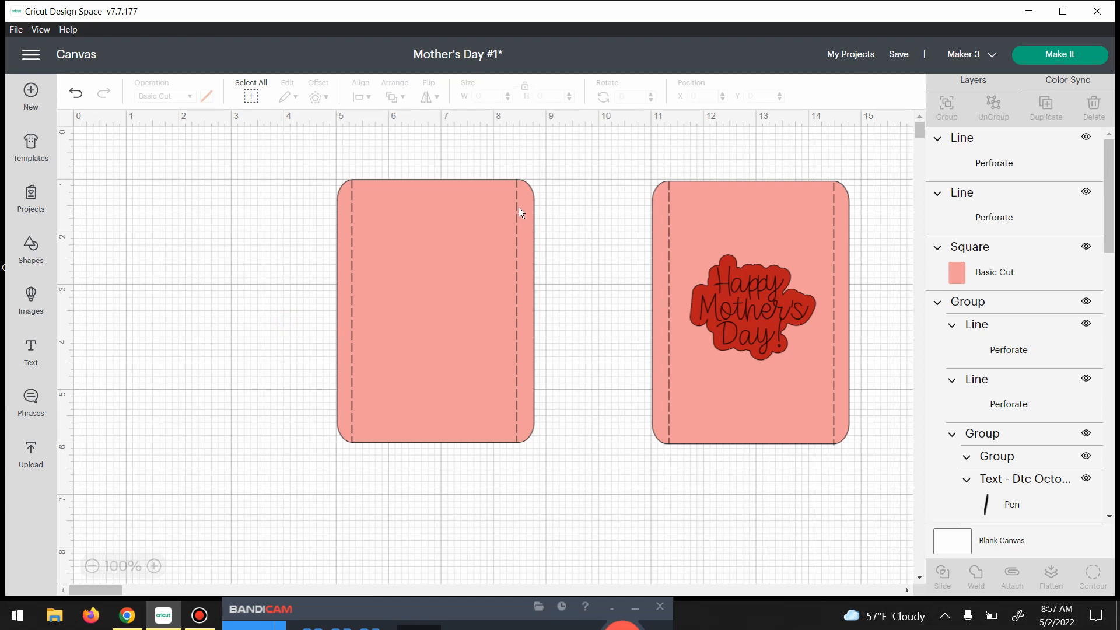
{"action": "left_click_drag", "start_coordinate": [515, 205], "coordinate": [519, 206]}
{"action": "left_click", "coordinate": [291, 301]}
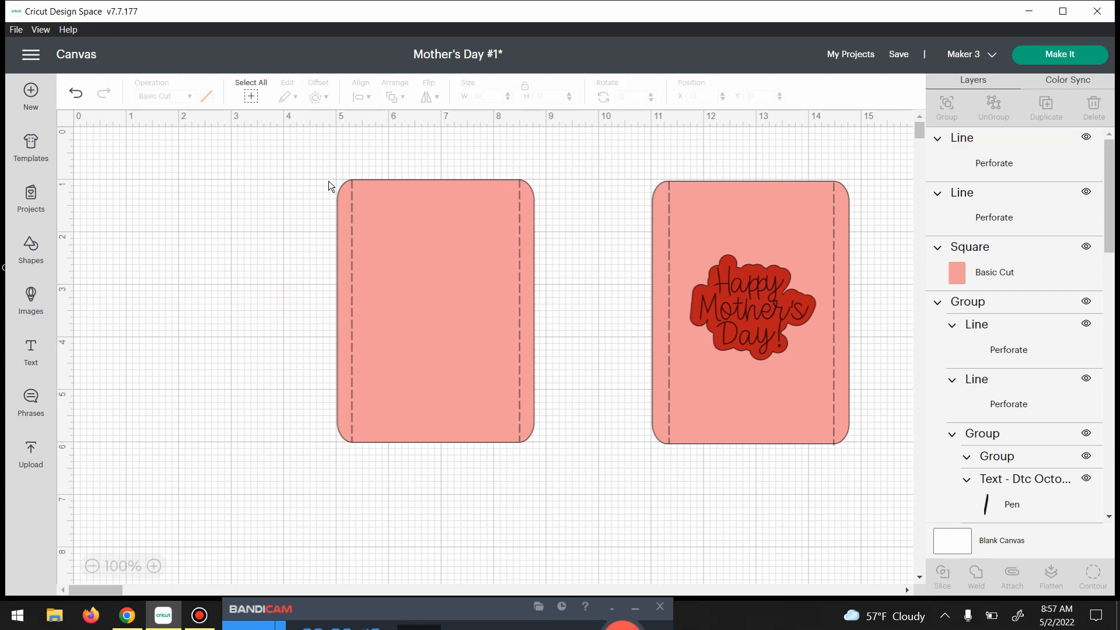
Step: Attach the pink base and its two perforated lines, and move the card to the canvas's lower-left area
{"action": "left_click_drag", "start_coordinate": [325, 172], "coordinate": [554, 484]}
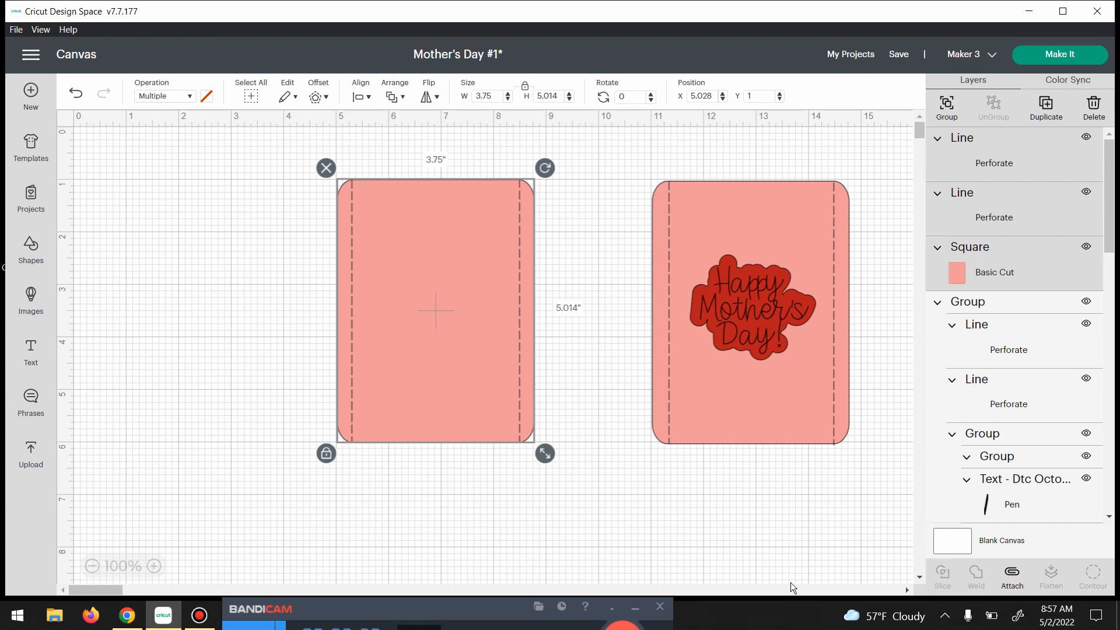
{"action": "left_click", "coordinate": [1012, 574]}
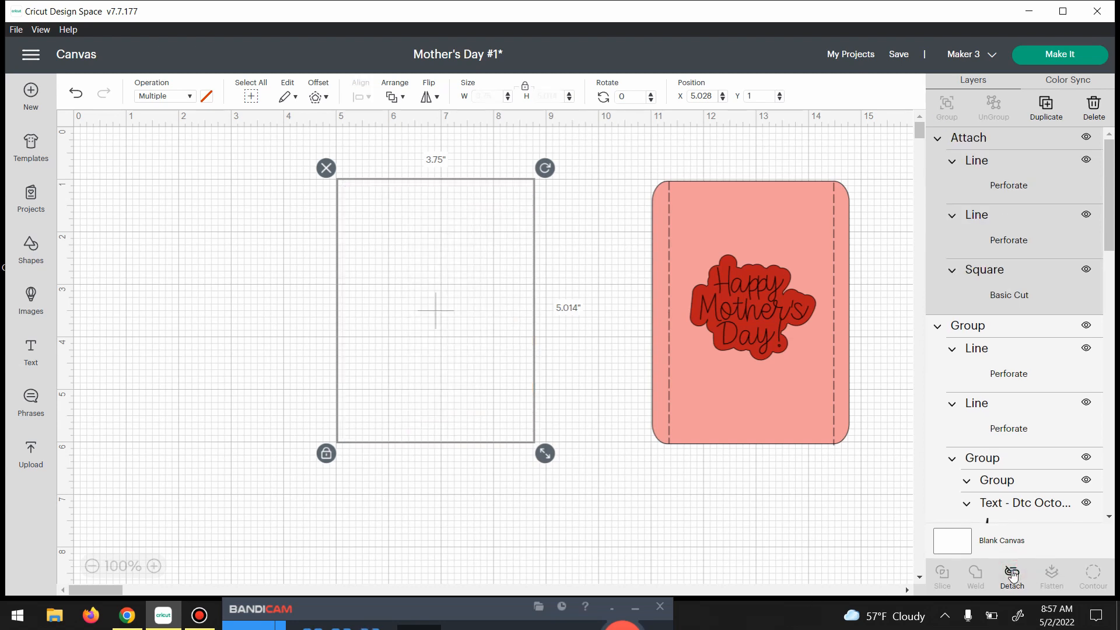
{"action": "left_click_drag", "start_coordinate": [418, 280], "coordinate": [203, 565]}
Step: Ungroup the finished Mother's Day card and move its pink base and both perforated lines down, away from the red greeting
{"action": "left_click", "coordinate": [701, 397]}
{"action": "left_click_drag", "start_coordinate": [700, 398], "coordinate": [702, 370]}
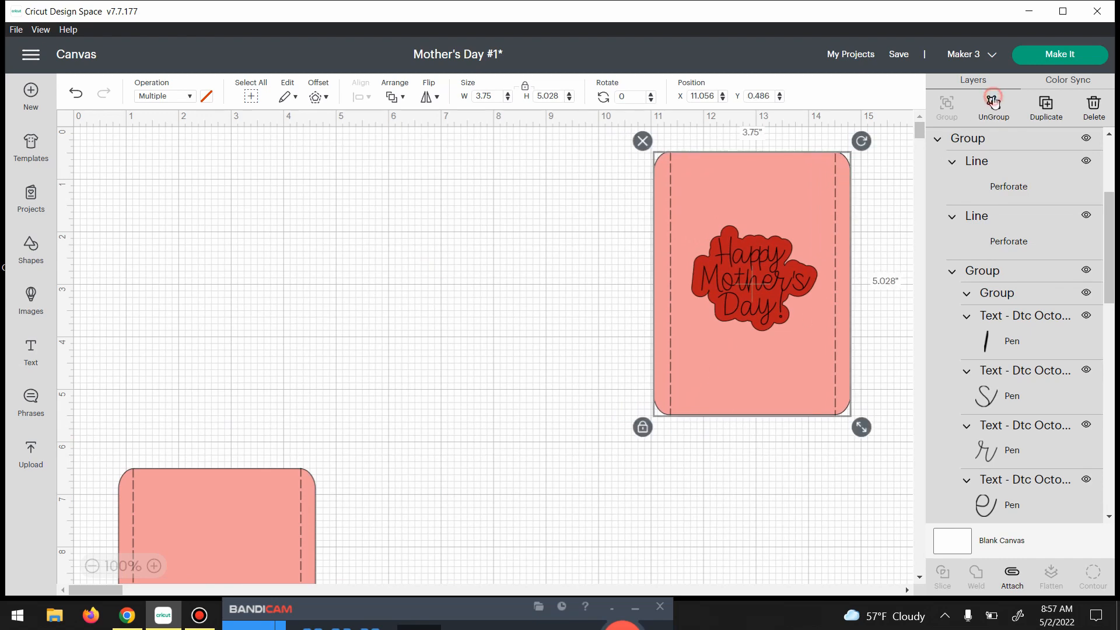
{"action": "left_click", "coordinate": [993, 102]}
{"action": "left_click_drag", "start_coordinate": [806, 167], "coordinate": [511, 491]}
{"action": "left_click_drag", "start_coordinate": [670, 353], "coordinate": [378, 616]}
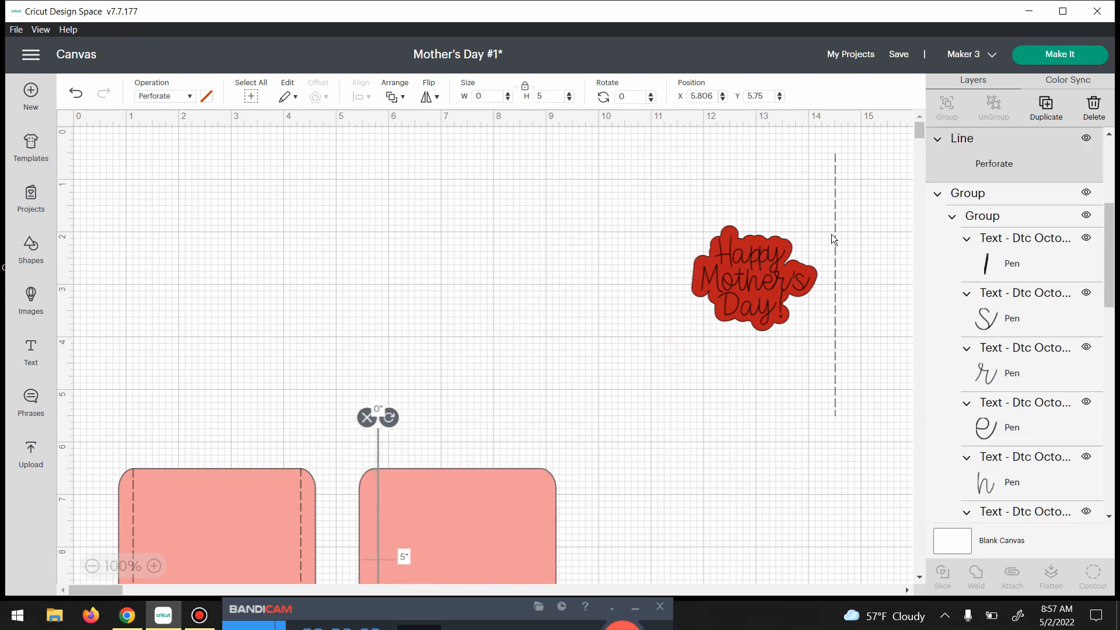
{"action": "left_click_drag", "start_coordinate": [837, 231], "coordinate": [438, 561]}
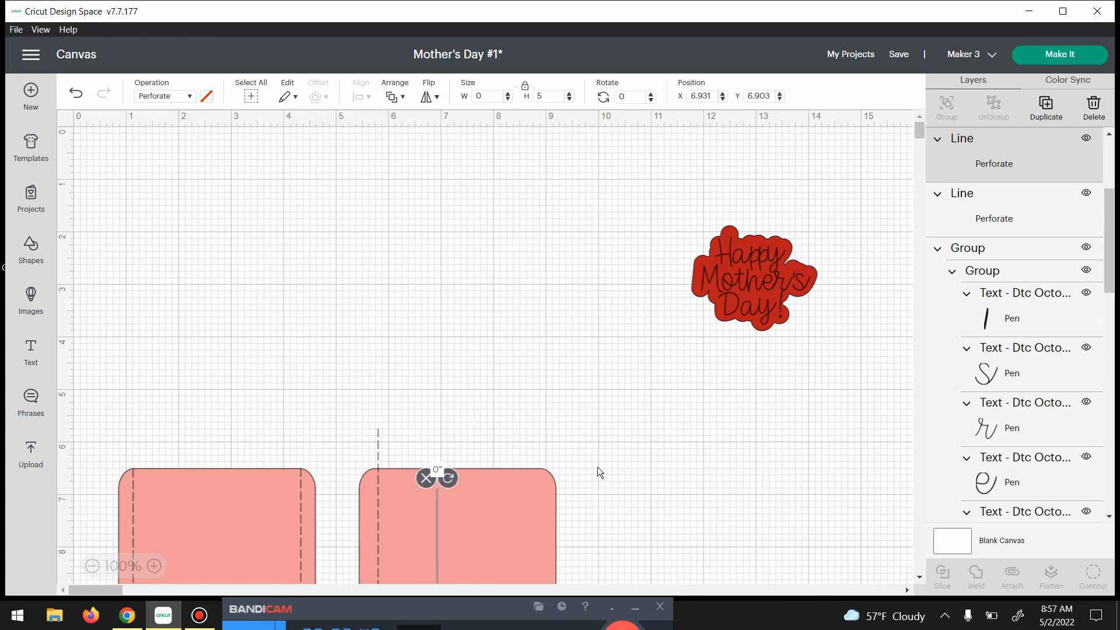
Step: Group all parts of the red Happy Mother's Day greeting and move it to about X 6.9, Y 1
{"action": "left_click_drag", "start_coordinate": [794, 198], "coordinate": [717, 299]}
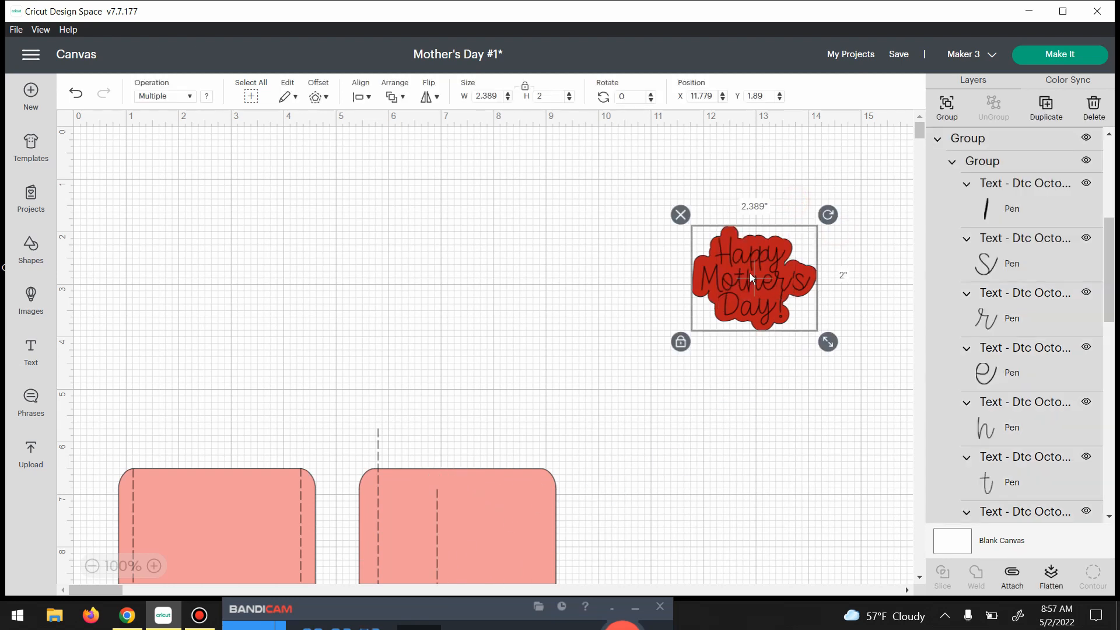
{"action": "left_click", "coordinate": [935, 109]}
{"action": "left_click_drag", "start_coordinate": [750, 256], "coordinate": [497, 212]}
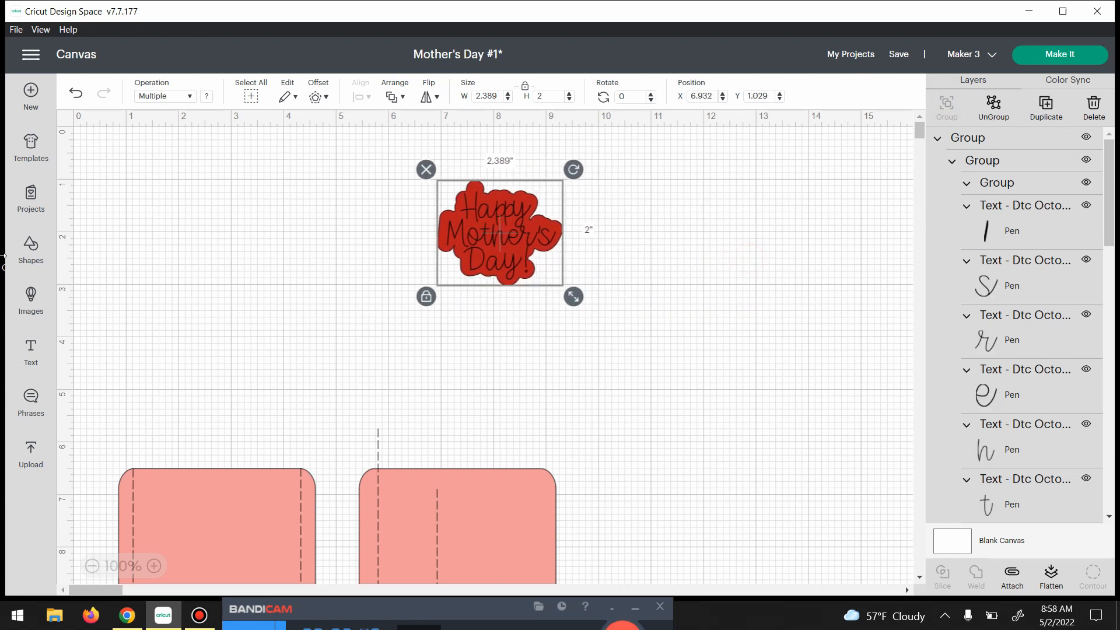
Step: Add a text object reading "Happy", "Mother's" and "Day" on three separate lines
{"action": "left_click", "coordinate": [31, 347]}
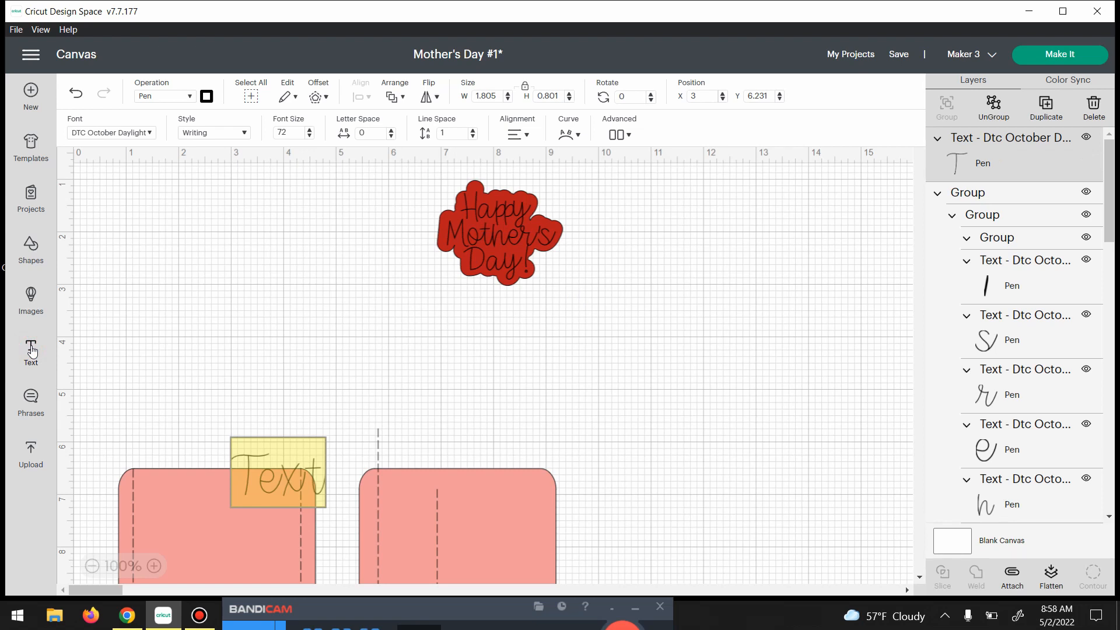
{"action": "key", "text": "BackSpace"}
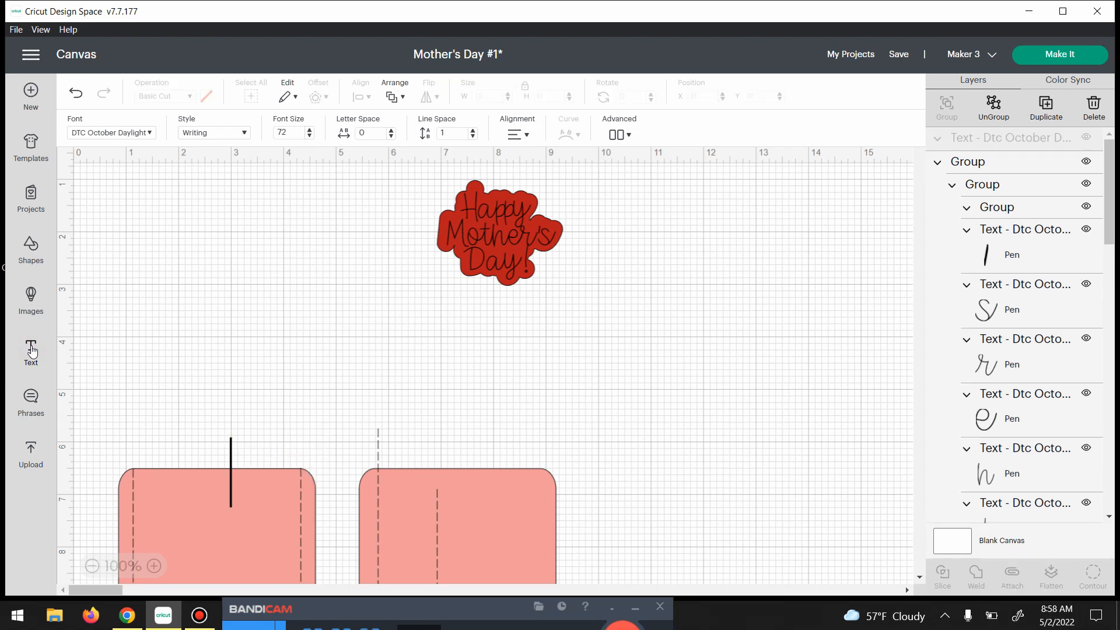
{"action": "type", "text": "Happy"}
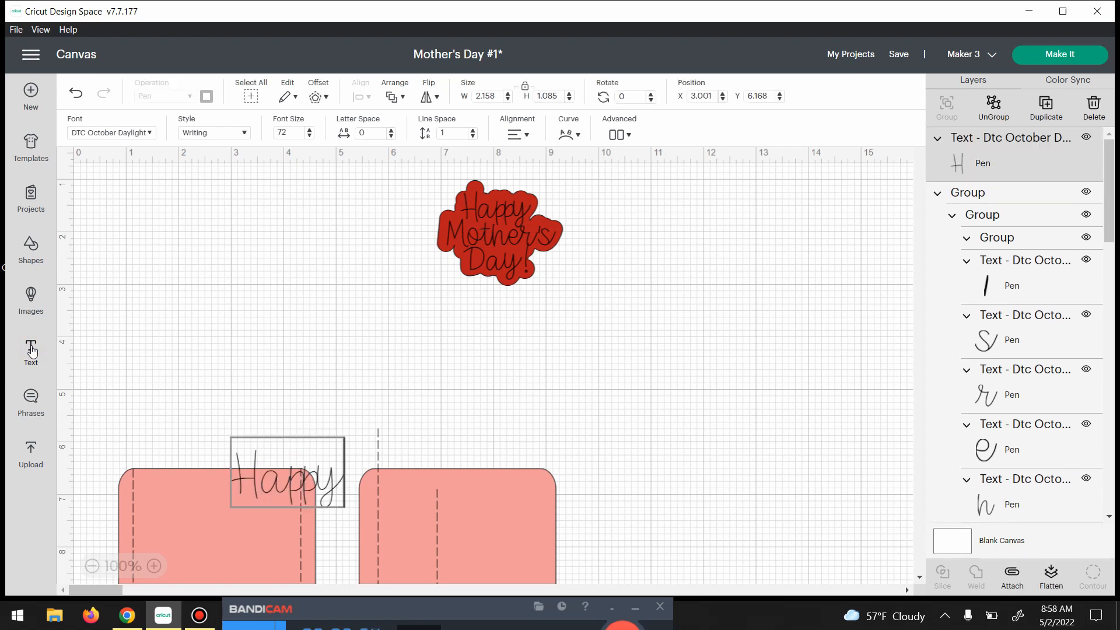
{"action": "key", "text": "Return"}
{"action": "type", "text": "Mother's"}
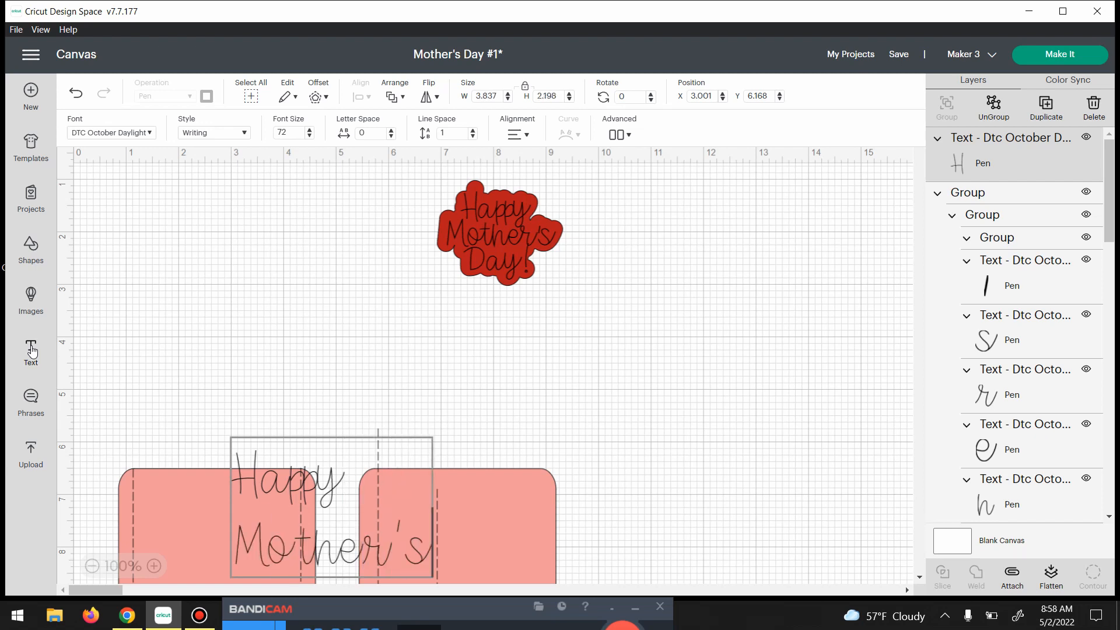
{"action": "key", "text": "Return"}
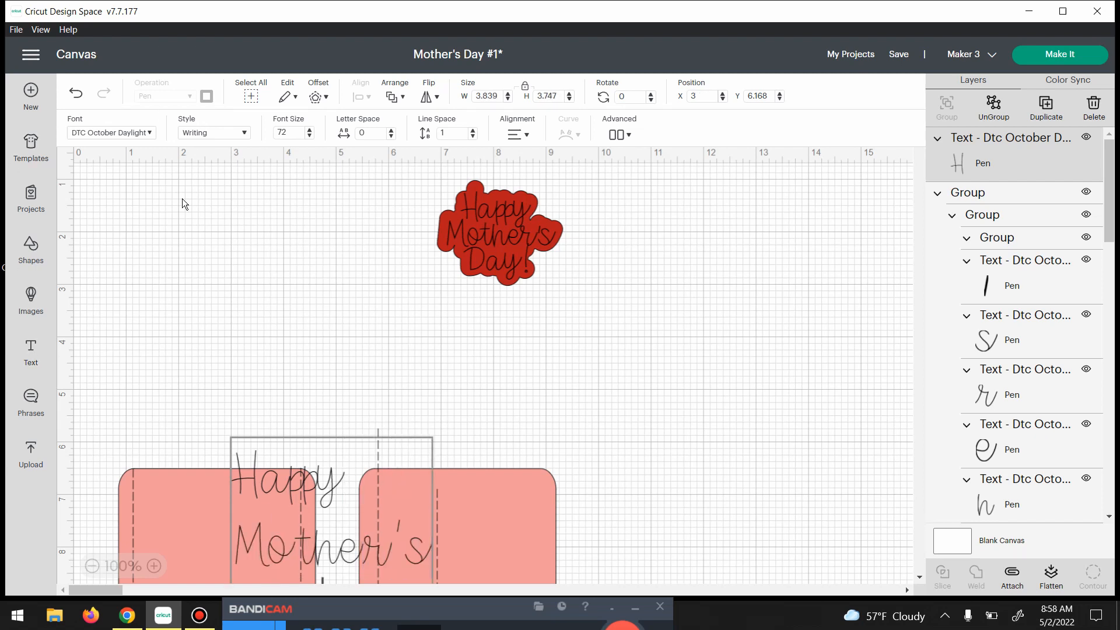
Step: Move the new three-line text into the open area beside the red greeting and center-align its lines
{"action": "left_click", "coordinate": [316, 479]}
{"action": "double_click", "coordinate": [289, 447]}
{"action": "left_click", "coordinate": [319, 398]}
{"action": "left_click", "coordinate": [306, 459]}
{"action": "left_click", "coordinate": [302, 458]}
{"action": "left_click", "coordinate": [268, 468]}
{"action": "left_click", "coordinate": [275, 438]}
{"action": "left_click", "coordinate": [267, 457]}
{"action": "left_click_drag", "start_coordinate": [268, 457], "coordinate": [214, 202]}
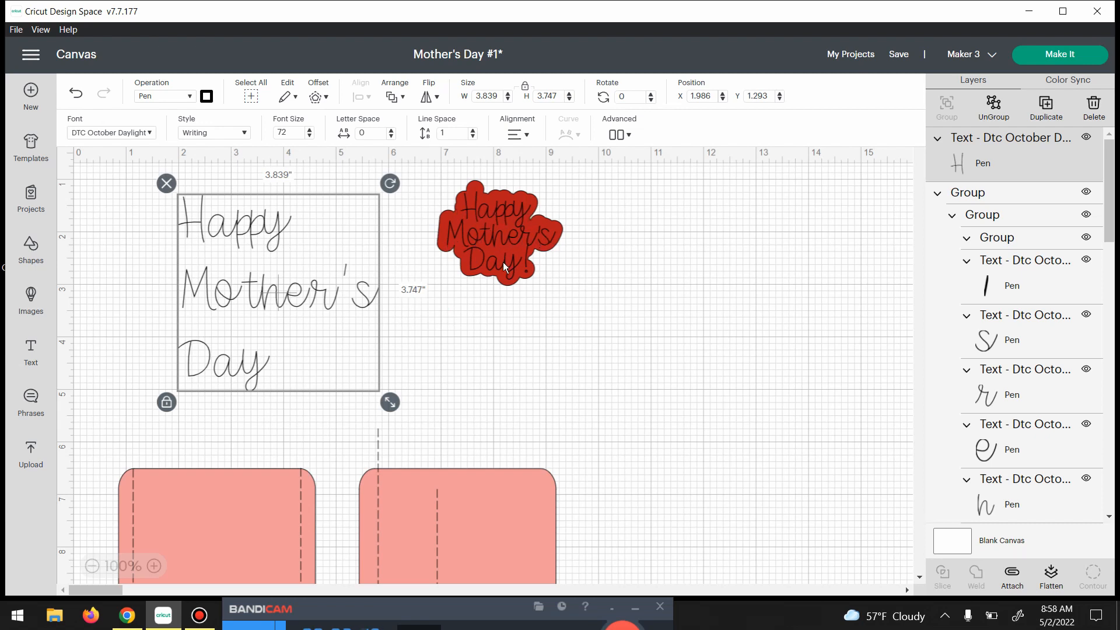
{"action": "left_click", "coordinate": [526, 136]}
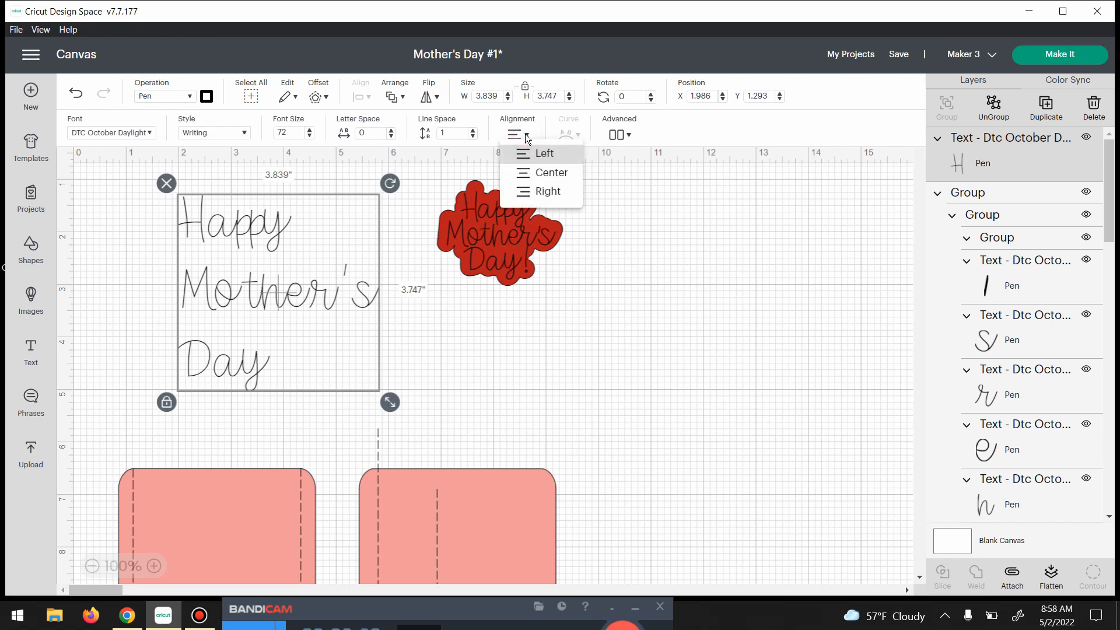
{"action": "left_click", "coordinate": [551, 174]}
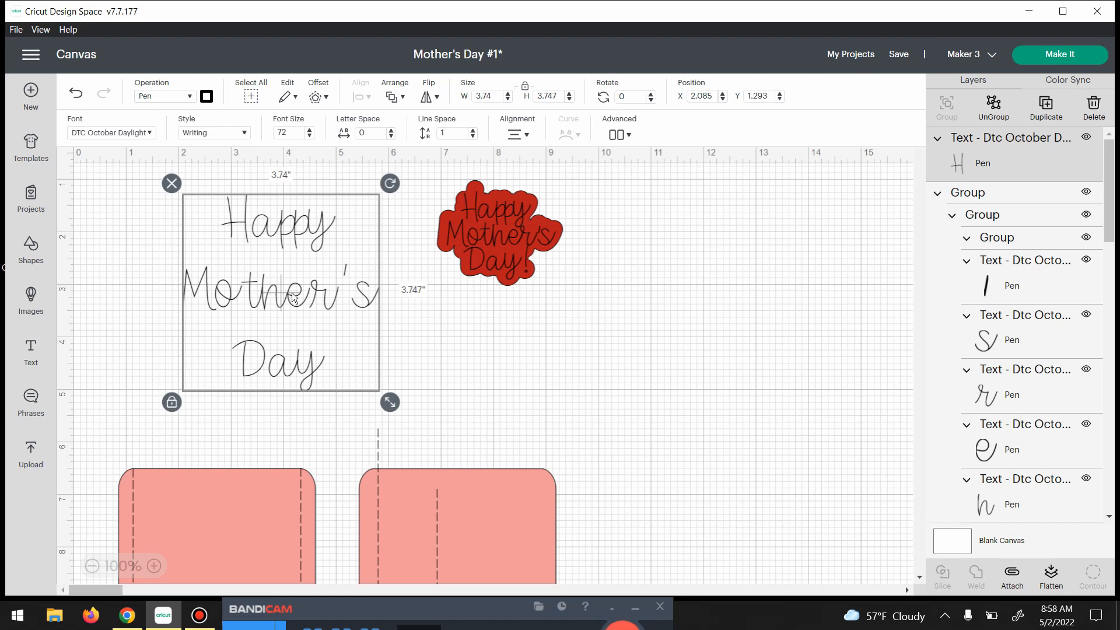
Step: Ungroup the text into separate letters, then regroup the letters of "Happy" and of "Mother's" as individual words
{"action": "left_click", "coordinate": [993, 102]}
{"action": "left_click_drag", "start_coordinate": [188, 182], "coordinate": [347, 264]}
{"action": "left_click", "coordinate": [946, 105]}
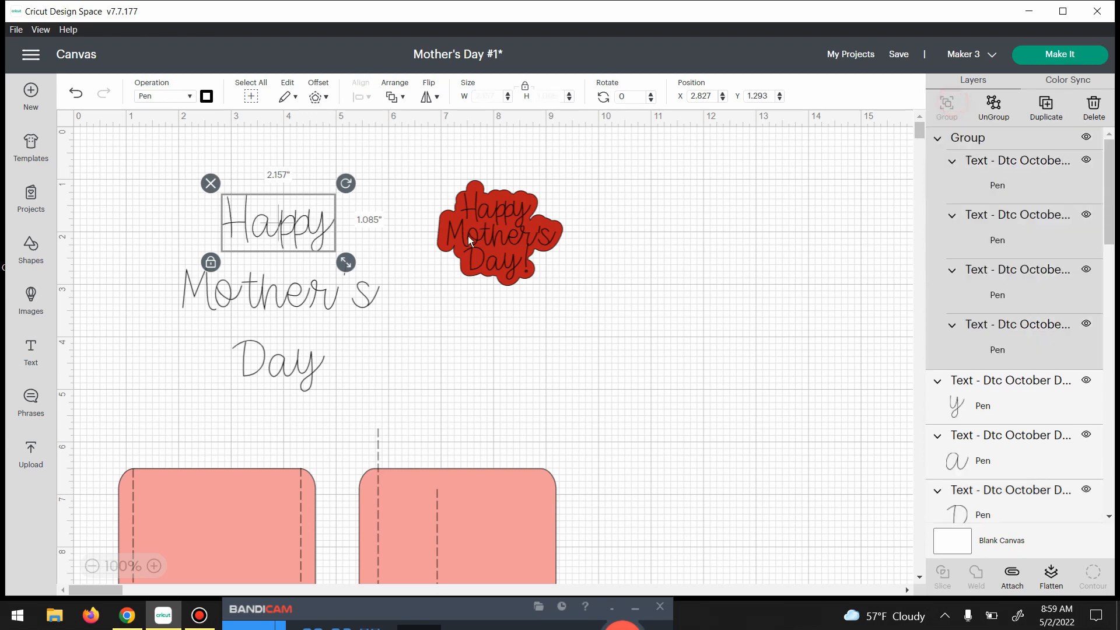
{"action": "left_click_drag", "start_coordinate": [166, 257], "coordinate": [385, 318]}
{"action": "left_click", "coordinate": [947, 105]}
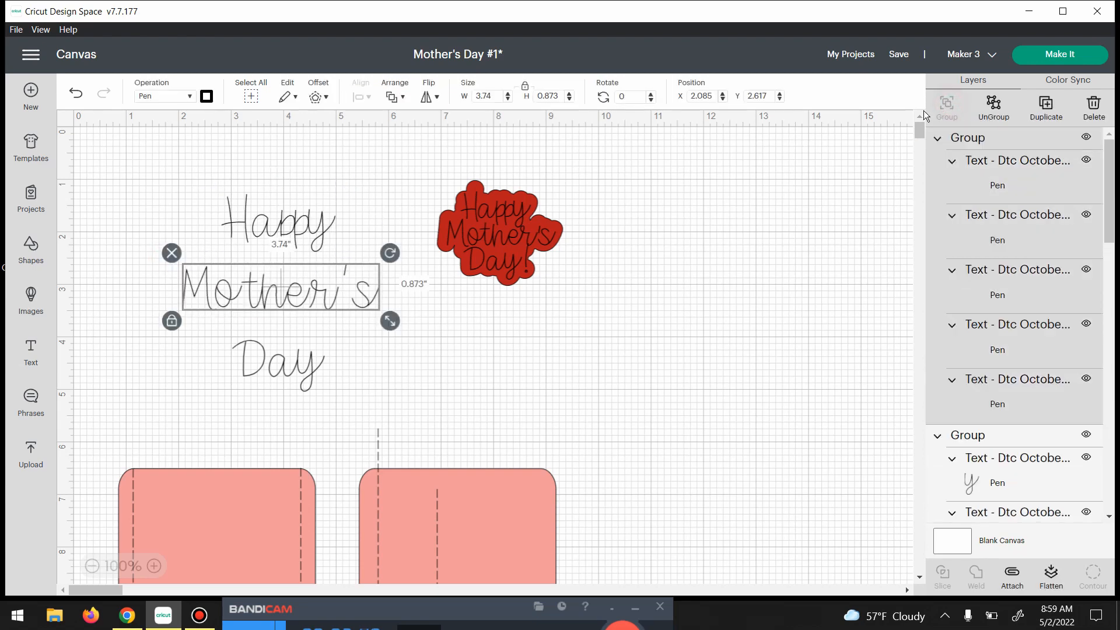
Step: Group the letters of "Day", and move the words "Mother's" and "Day" up so the three lines sit close together
{"action": "left_click_drag", "start_coordinate": [226, 329], "coordinate": [328, 398]}
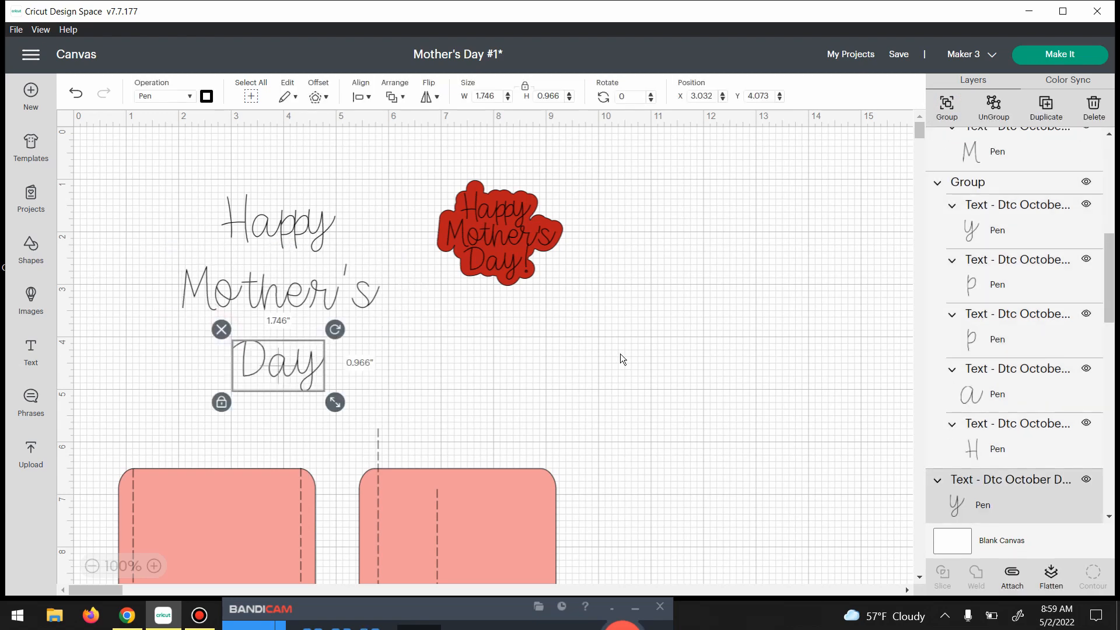
{"action": "left_click", "coordinate": [946, 116]}
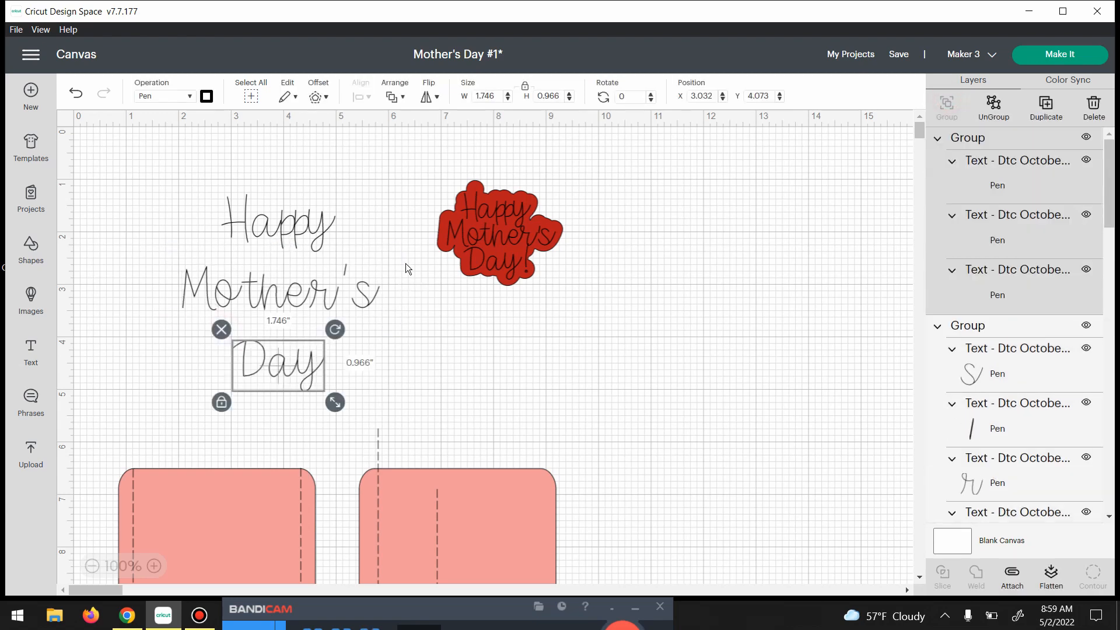
{"action": "left_click_drag", "start_coordinate": [321, 291], "coordinate": [323, 261]}
{"action": "left_click_drag", "start_coordinate": [261, 365], "coordinate": [251, 303]}
{"action": "left_click", "coordinate": [286, 249]}
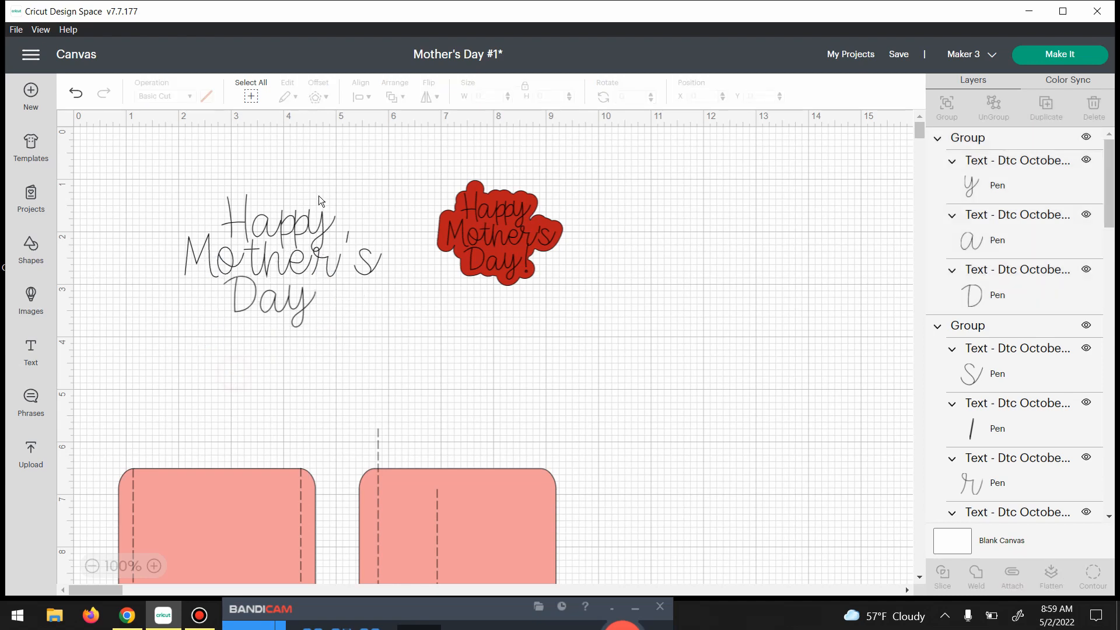
Step: Ungroup "Mother's", nudge its apostrophe down slightly, and group the whole black greeting
{"action": "left_click", "coordinate": [348, 235]}
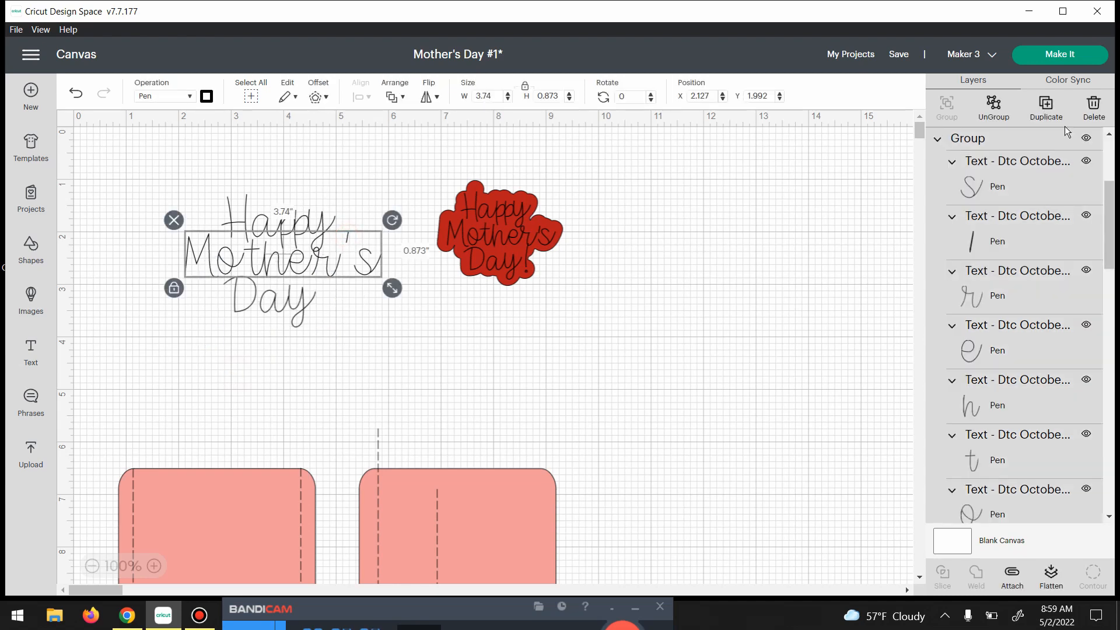
{"action": "left_click", "coordinate": [993, 107]}
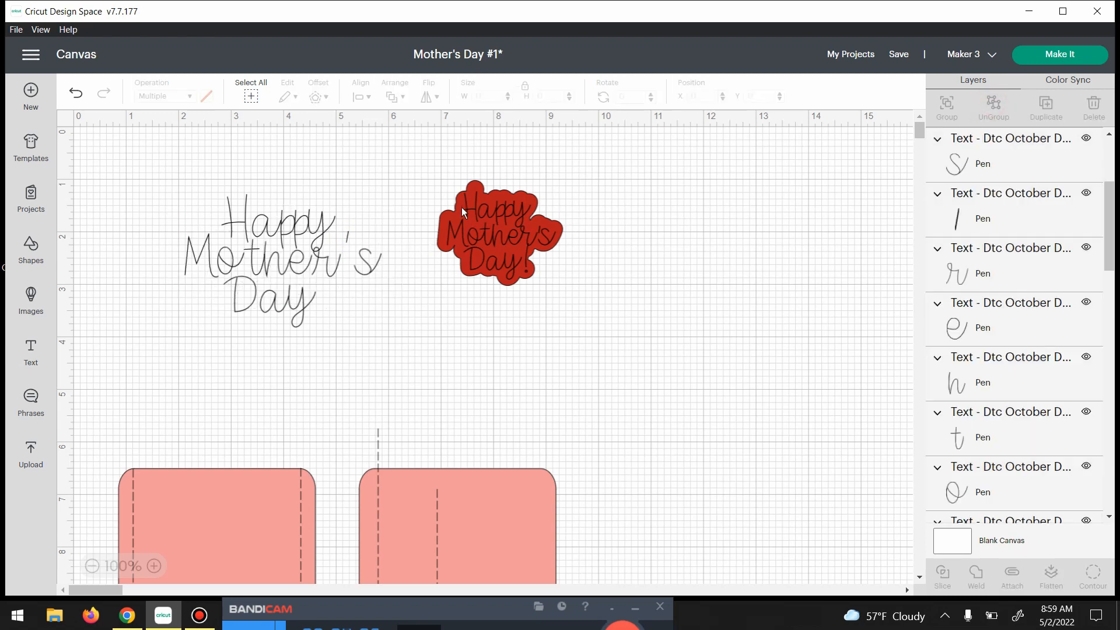
{"action": "left_click_drag", "start_coordinate": [348, 236], "coordinate": [344, 247]}
{"action": "left_click", "coordinate": [387, 323]}
{"action": "left_click_drag", "start_coordinate": [347, 244], "coordinate": [348, 246]}
{"action": "left_click", "coordinate": [351, 296]}
{"action": "left_click", "coordinate": [346, 249]}
{"action": "left_click", "coordinate": [350, 307]}
{"action": "left_click_drag", "start_coordinate": [174, 187], "coordinate": [399, 336]}
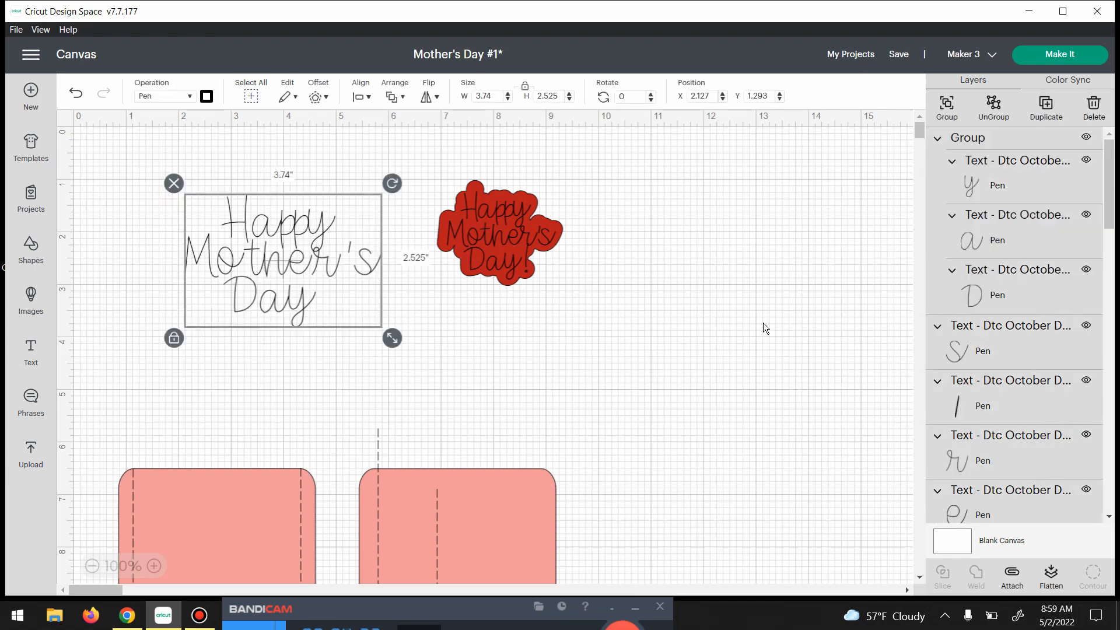
{"action": "left_click", "coordinate": [959, 98]}
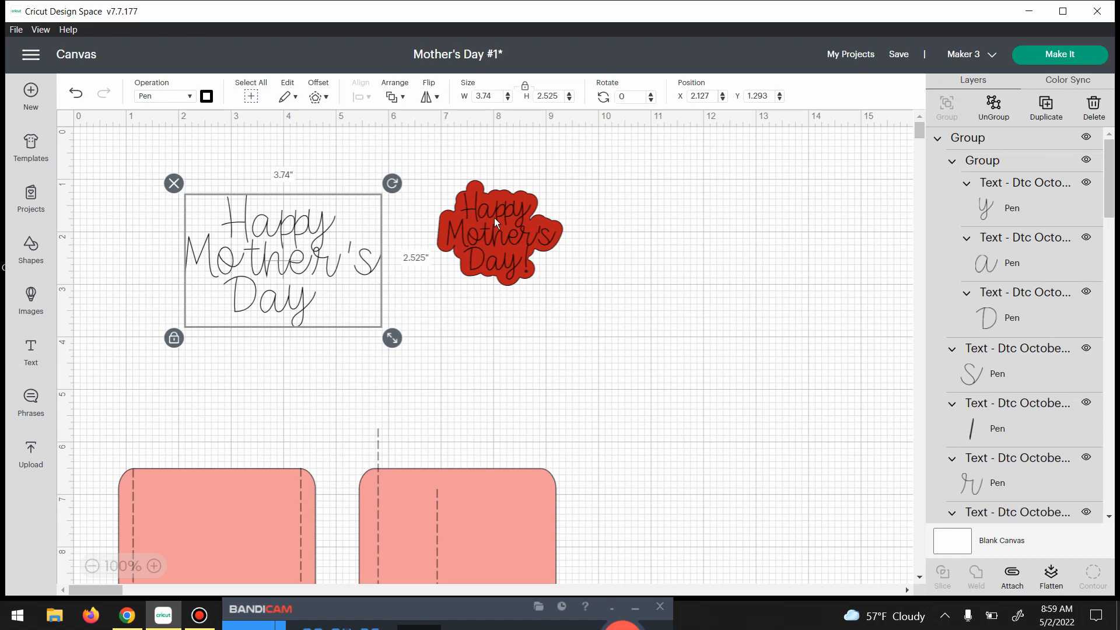
Step: Ungroup the red greeting to check its lettering's size, then regroup it and move it to about X 13.1, Y 0.5
{"action": "left_click", "coordinate": [520, 214]}
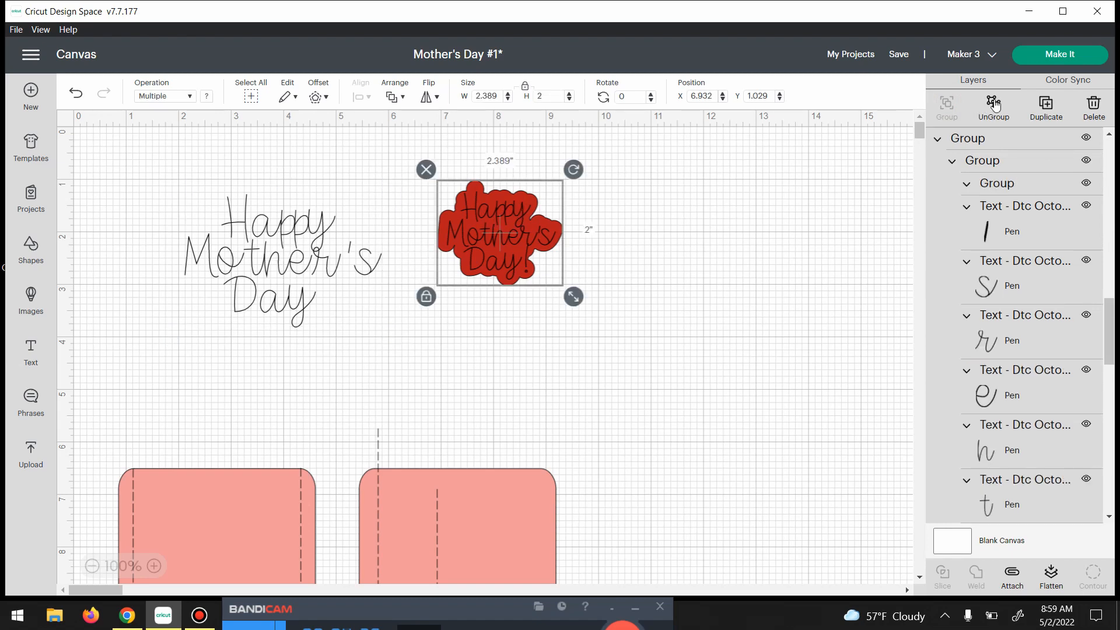
{"action": "left_click", "coordinate": [991, 102]}
{"action": "left_click", "coordinate": [512, 211]}
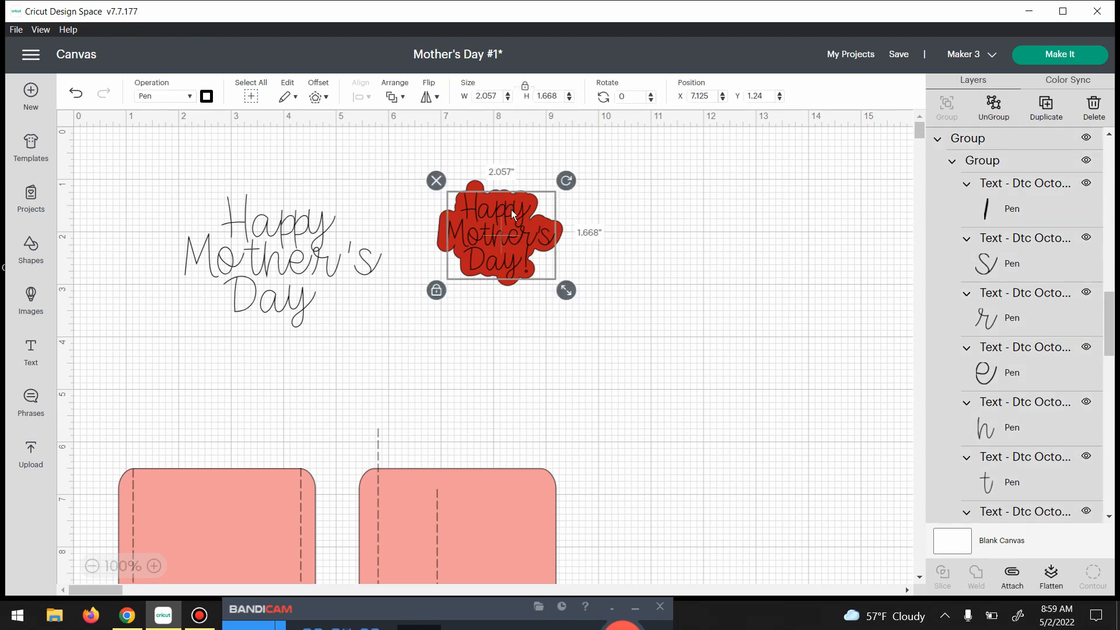
{"action": "left_click", "coordinate": [694, 231]}
{"action": "left_click", "coordinate": [472, 268]}
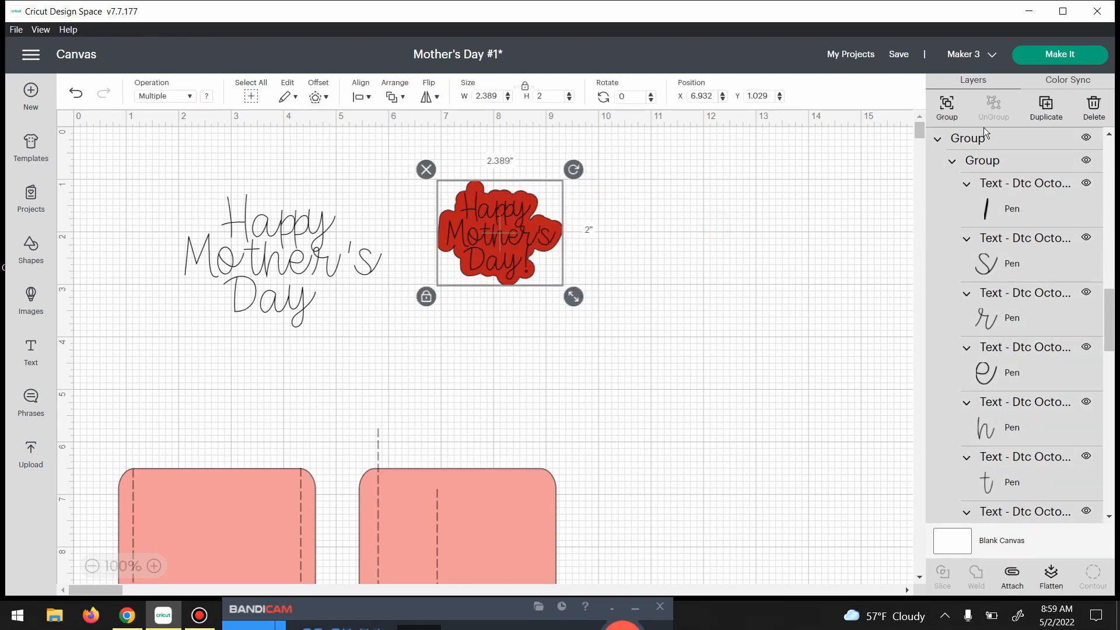
{"action": "left_click", "coordinate": [946, 106]}
{"action": "left_click_drag", "start_coordinate": [497, 237], "coordinate": [827, 215]}
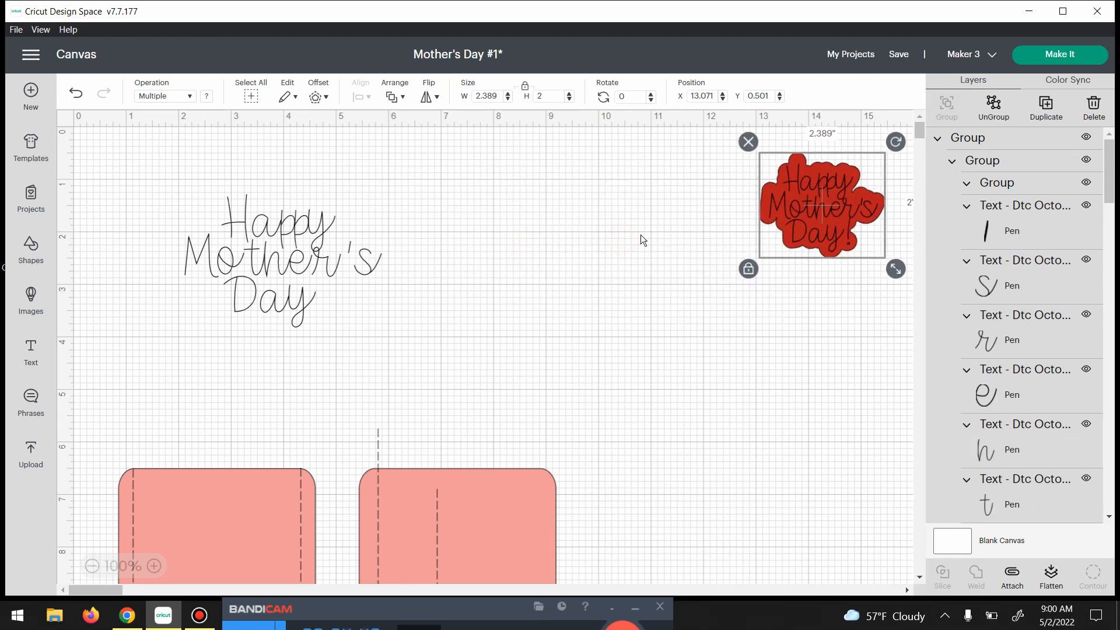
Step: Set the new black greeting's height to 1.668 and move it to about X 9.1, Y 1
{"action": "left_click_drag", "start_coordinate": [272, 168], "coordinate": [276, 316]}
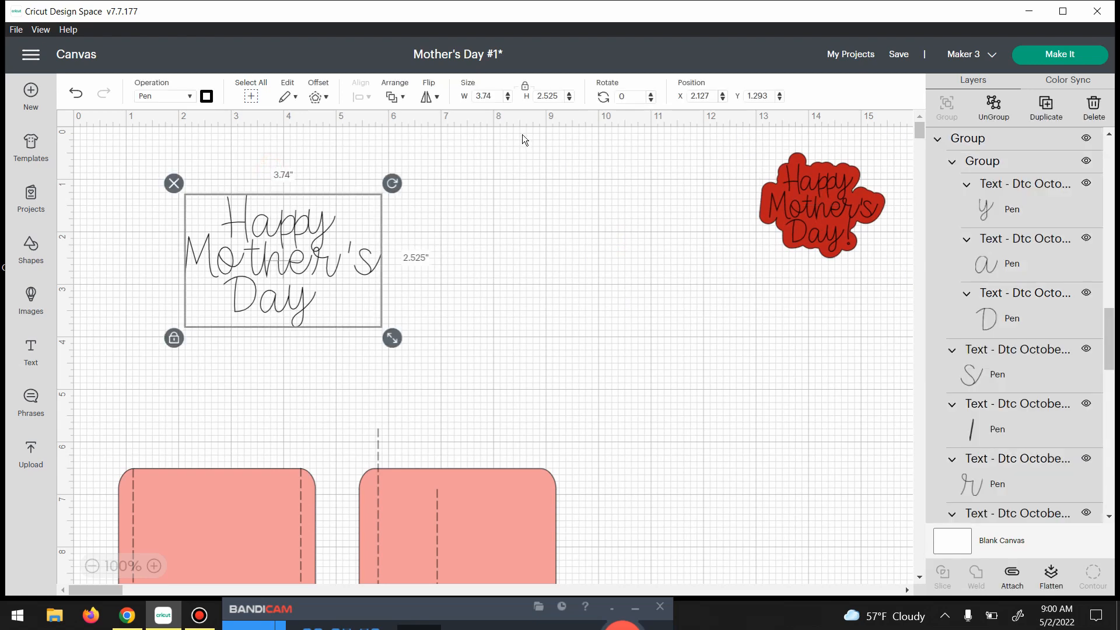
{"action": "left_click_drag", "start_coordinate": [562, 96], "coordinate": [531, 97]}
{"action": "type", "text": "1.668"}
{"action": "key", "text": "Return"}
{"action": "left_click_drag", "start_coordinate": [309, 217], "coordinate": [635, 207]}
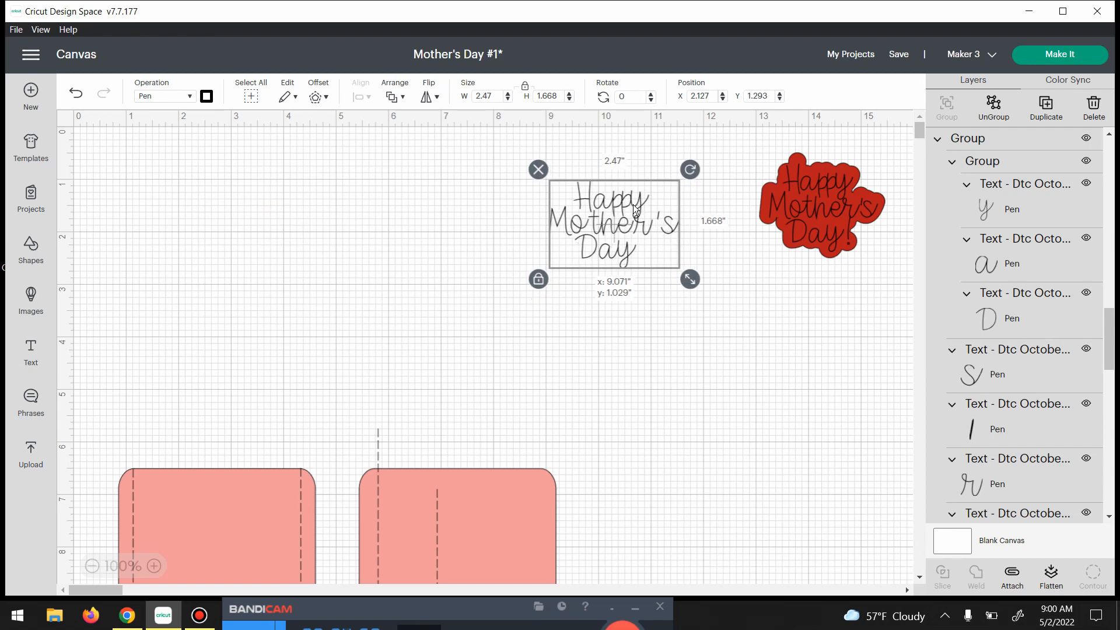
{"action": "left_click", "coordinate": [342, 231]}
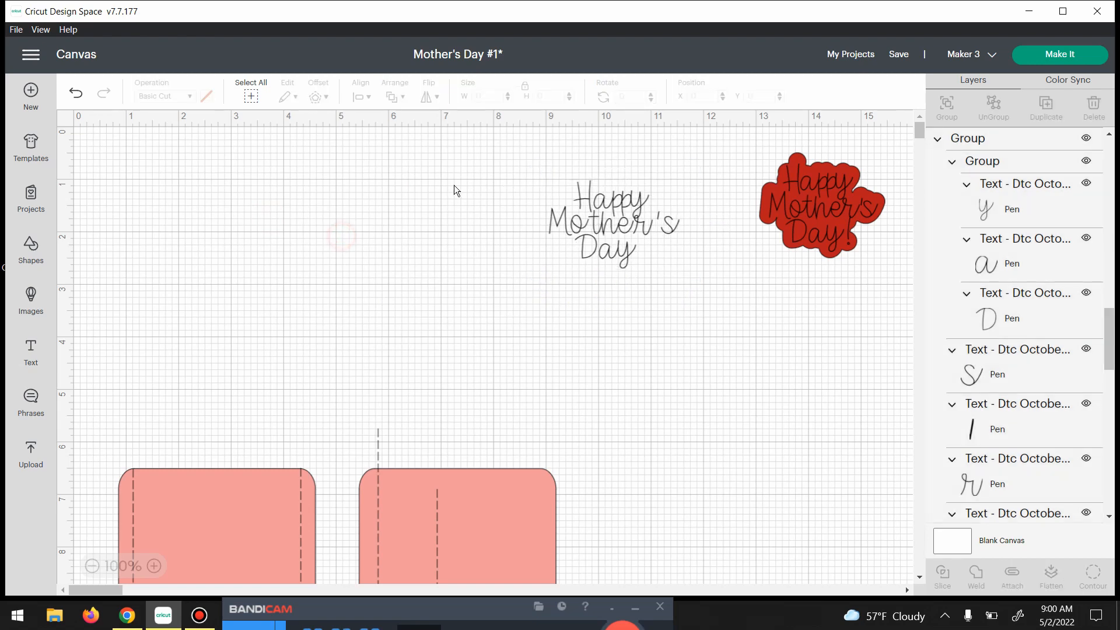
Step: Try to change the operation of the new greeting's lettering from Pen to Basic Cut
{"action": "left_click_drag", "start_coordinate": [529, 169], "coordinate": [677, 286]}
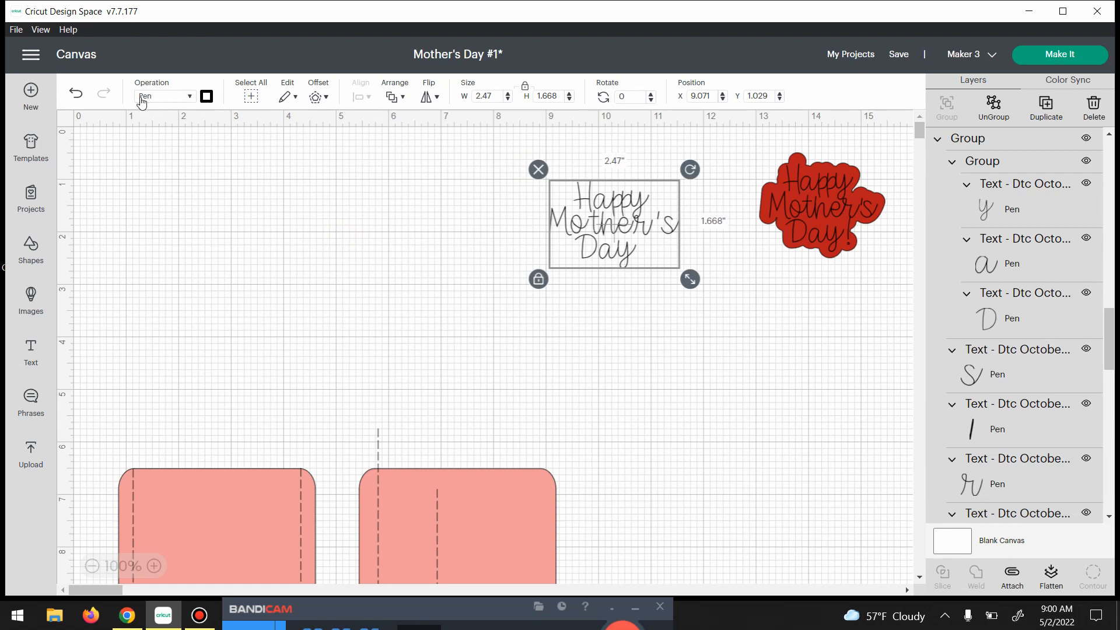
{"action": "left_click", "coordinate": [191, 100]}
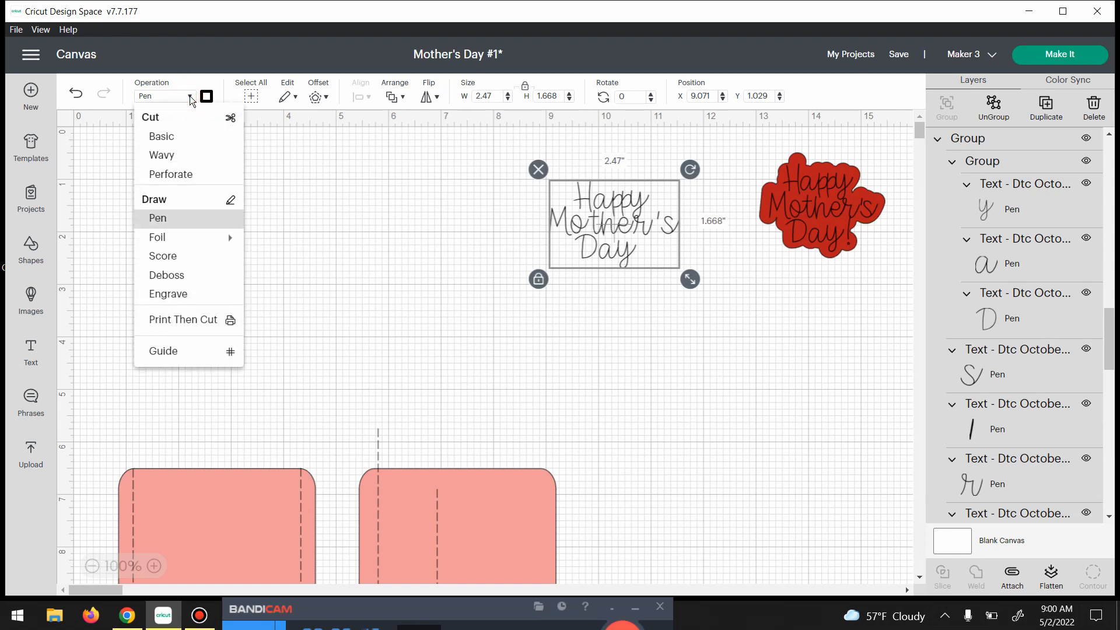
{"action": "left_click", "coordinate": [163, 136]}
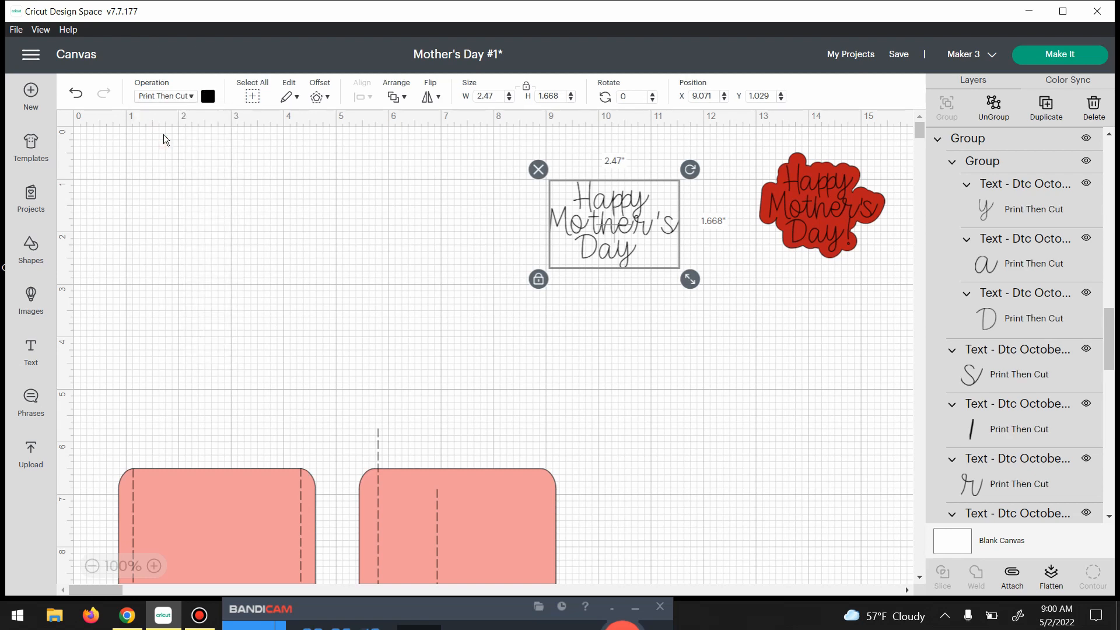
{"action": "left_click", "coordinate": [192, 95]}
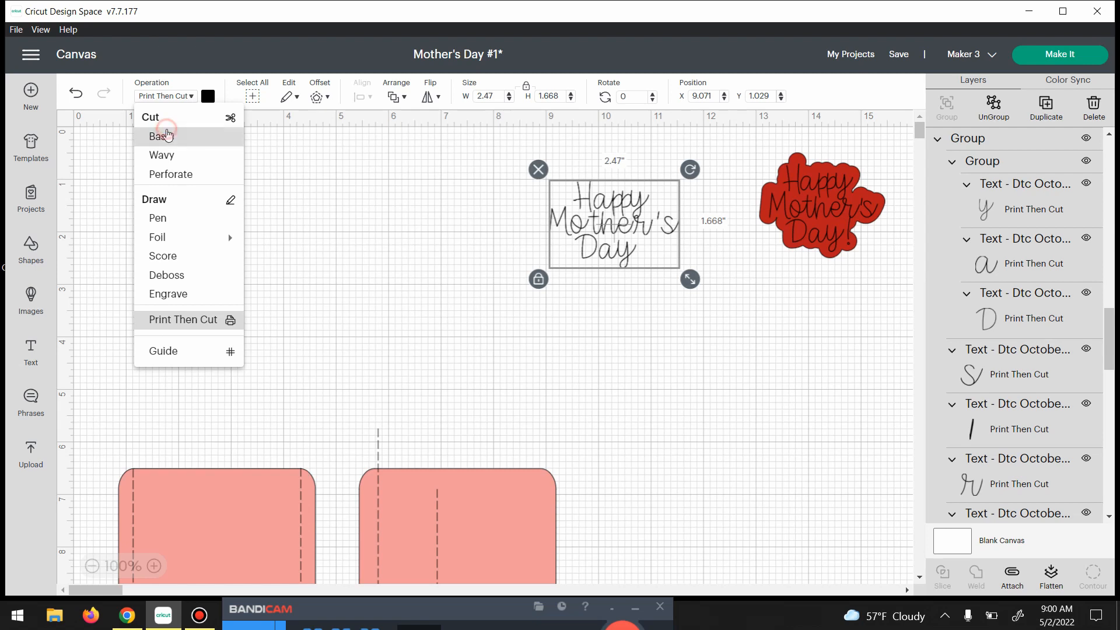
{"action": "left_click", "coordinate": [163, 136]}
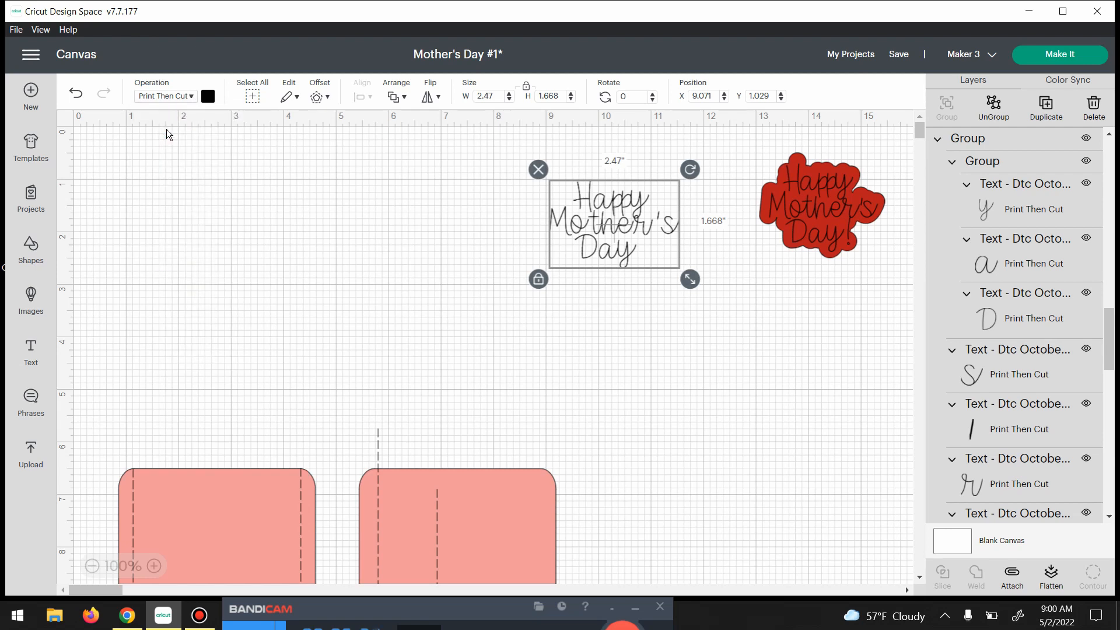
{"action": "left_click", "coordinate": [192, 95]}
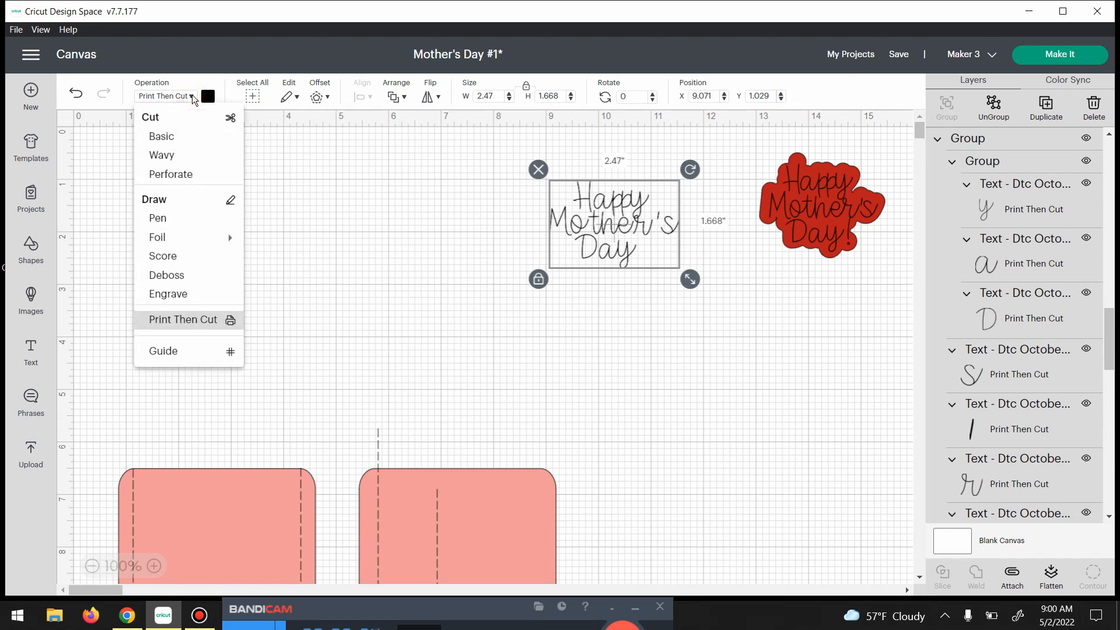
{"action": "left_click", "coordinate": [160, 137]}
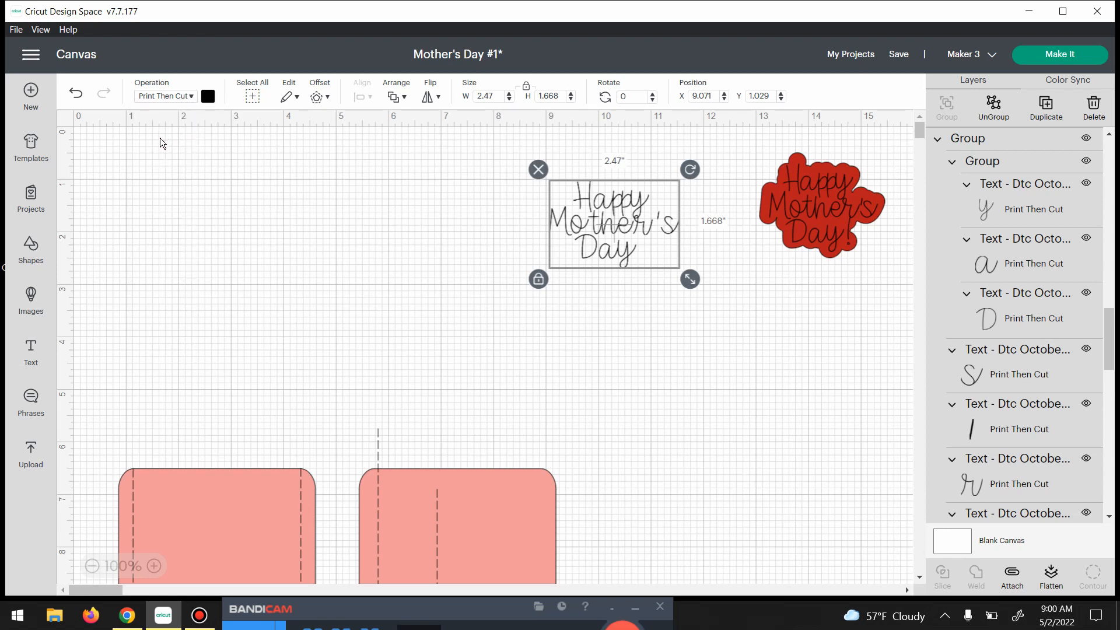
{"action": "left_click", "coordinate": [192, 95]}
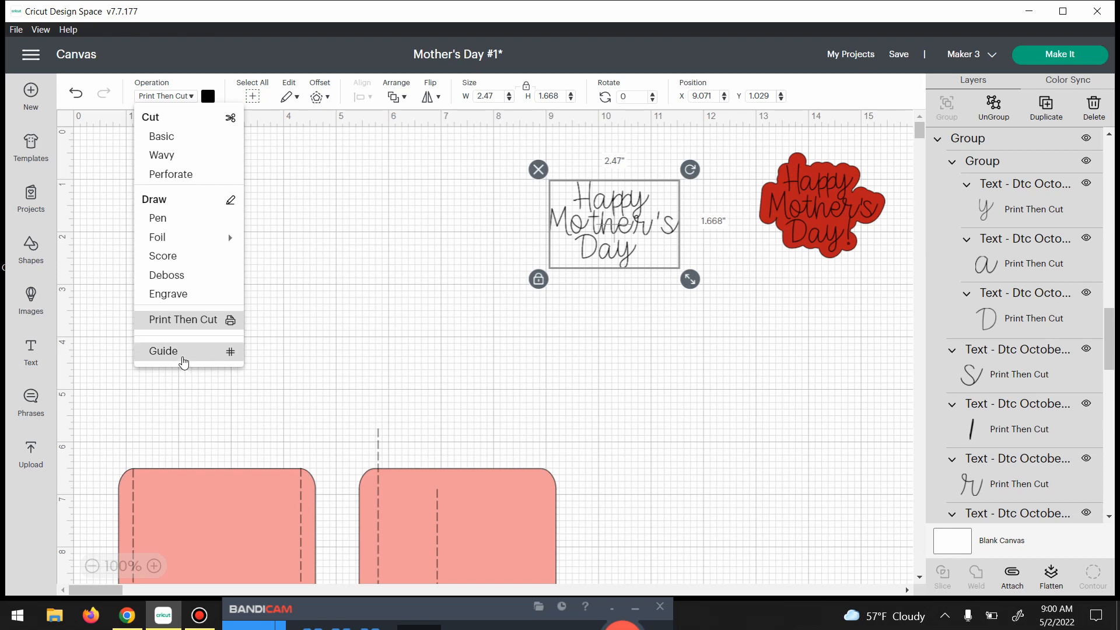
{"action": "left_click", "coordinate": [155, 136]}
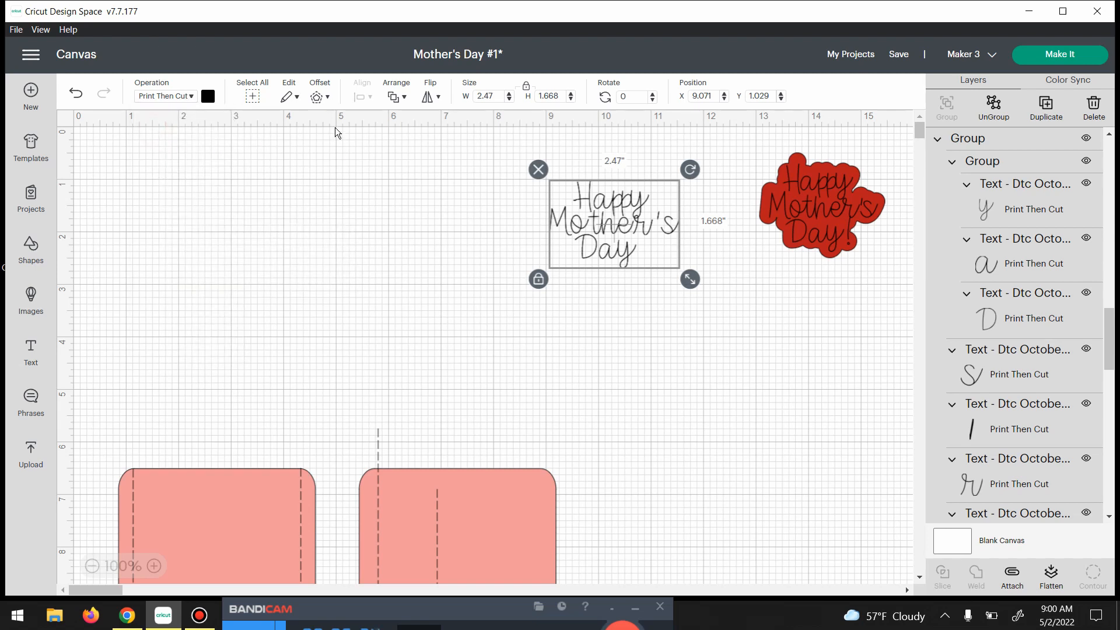
Step: Create a welded offset with rounded corners around the new greeting at a distance of about 0.11 in
{"action": "left_click", "coordinate": [327, 97]}
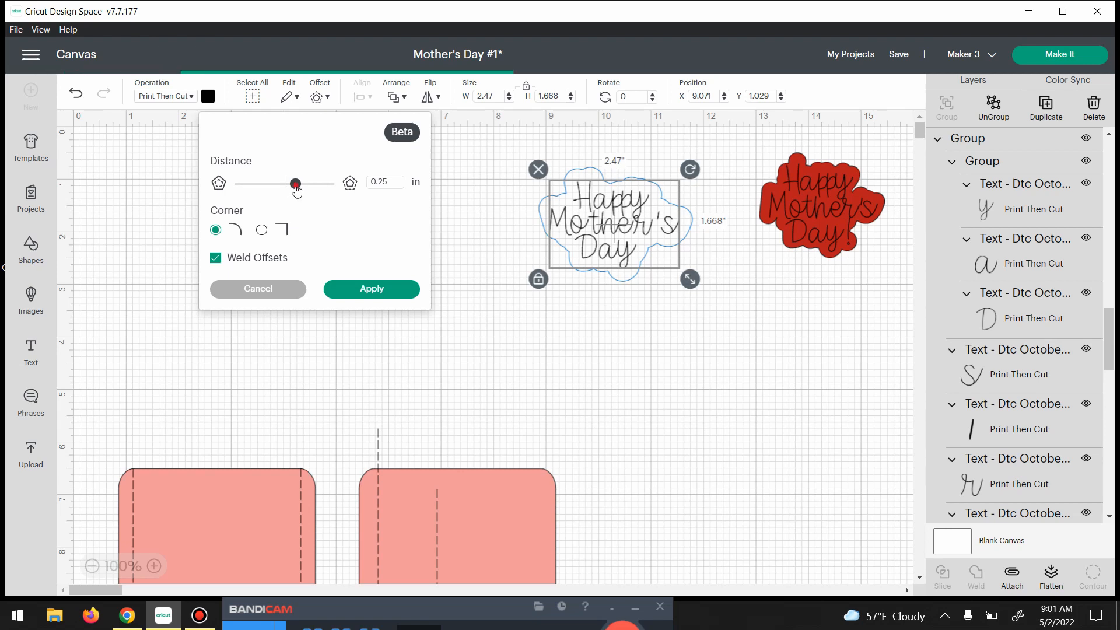
{"action": "left_click", "coordinate": [292, 184]}
{"action": "left_click_drag", "start_coordinate": [292, 184], "coordinate": [290, 184]}
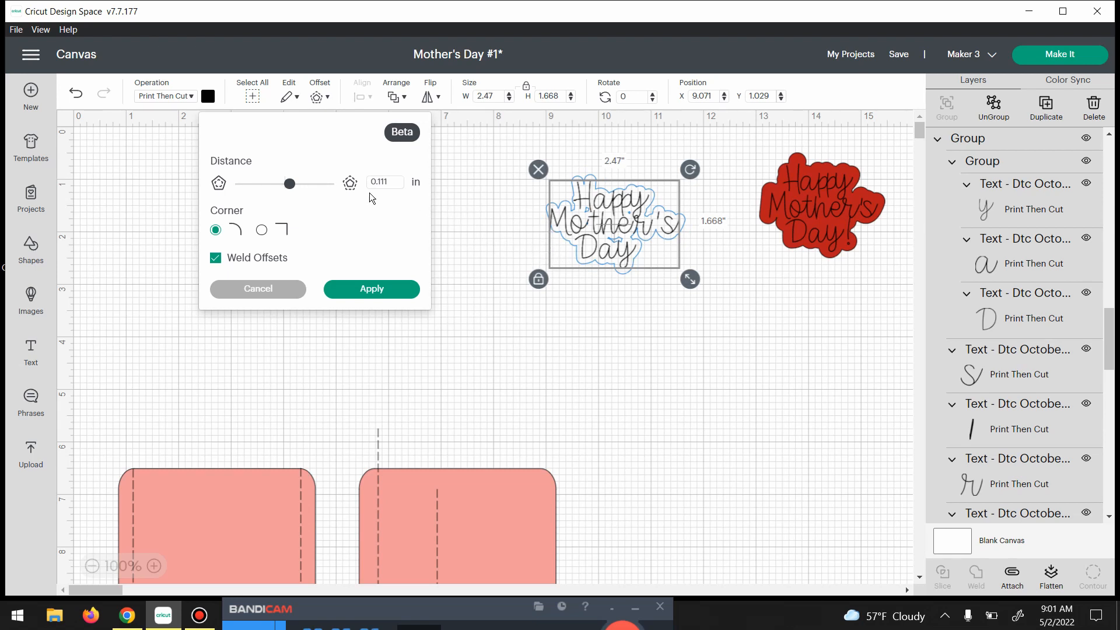
{"action": "left_click", "coordinate": [391, 180]}
{"action": "left_click", "coordinate": [402, 288]}
{"action": "left_click", "coordinate": [372, 293]}
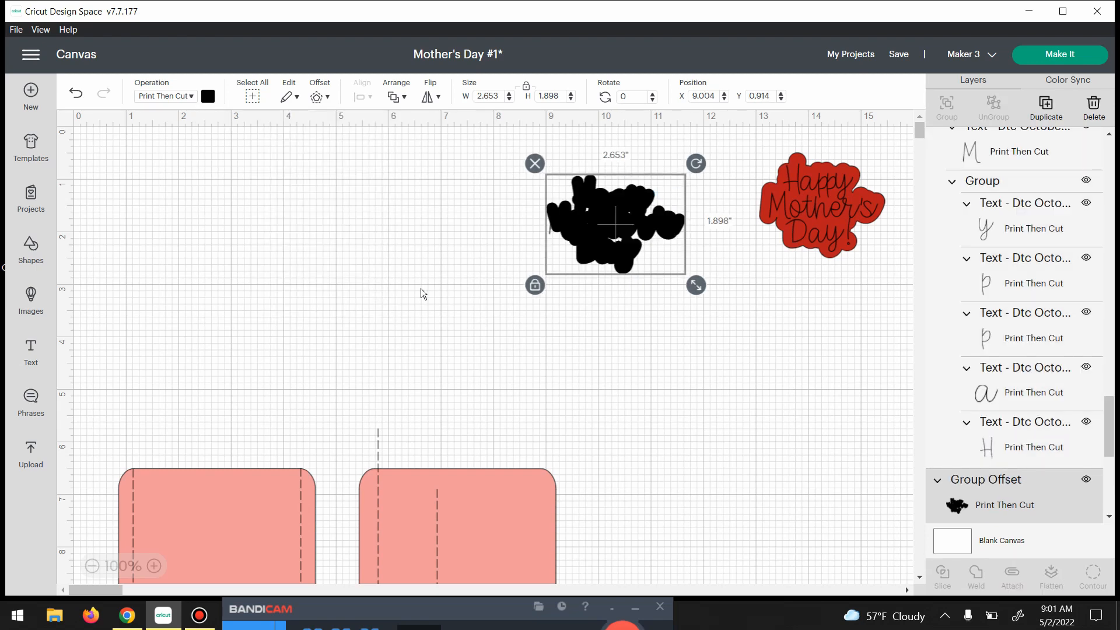
Step: Move the lettering off its offset shape to about X 5.1, Y 0.9, and make the offset a red Basic Cut
{"action": "left_click_drag", "start_coordinate": [594, 240], "coordinate": [385, 241]}
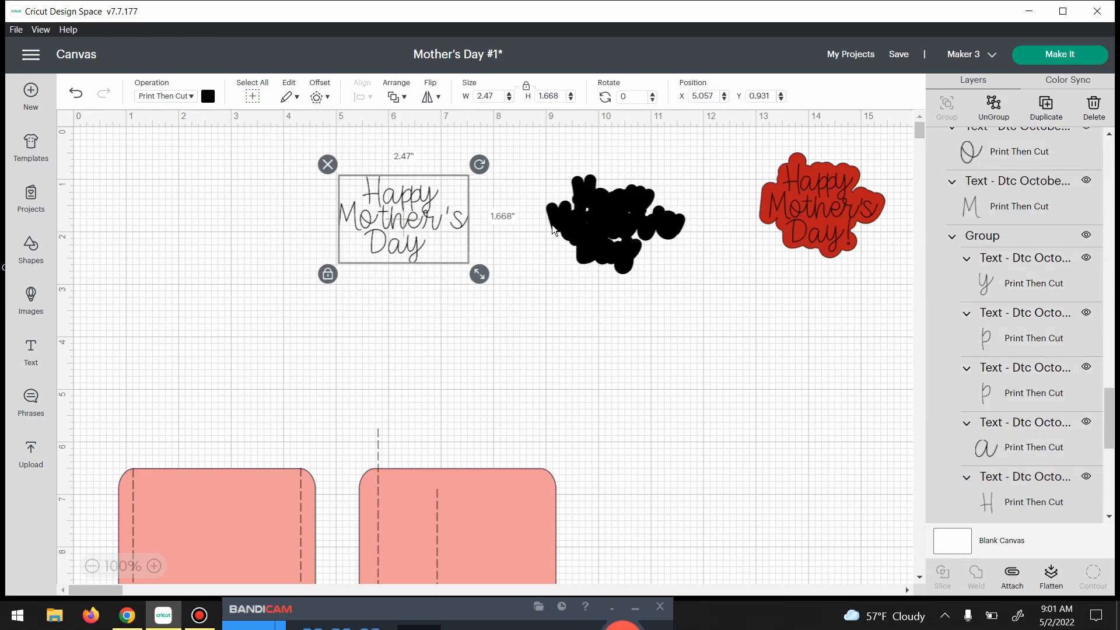
{"action": "left_click", "coordinate": [582, 223]}
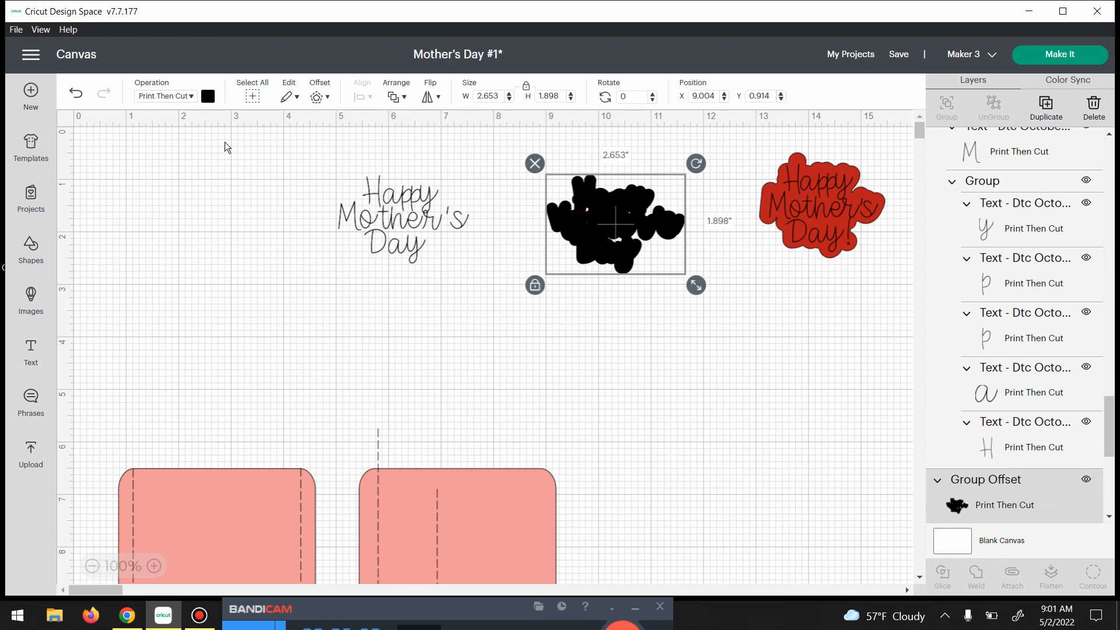
{"action": "left_click", "coordinate": [208, 98]}
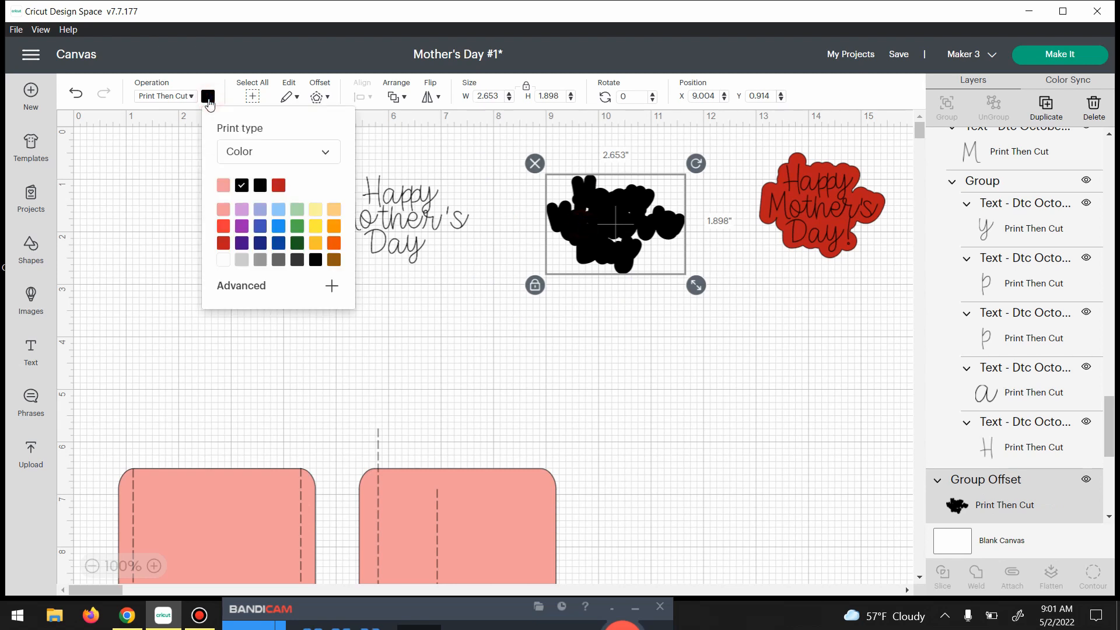
{"action": "left_click", "coordinate": [279, 185]}
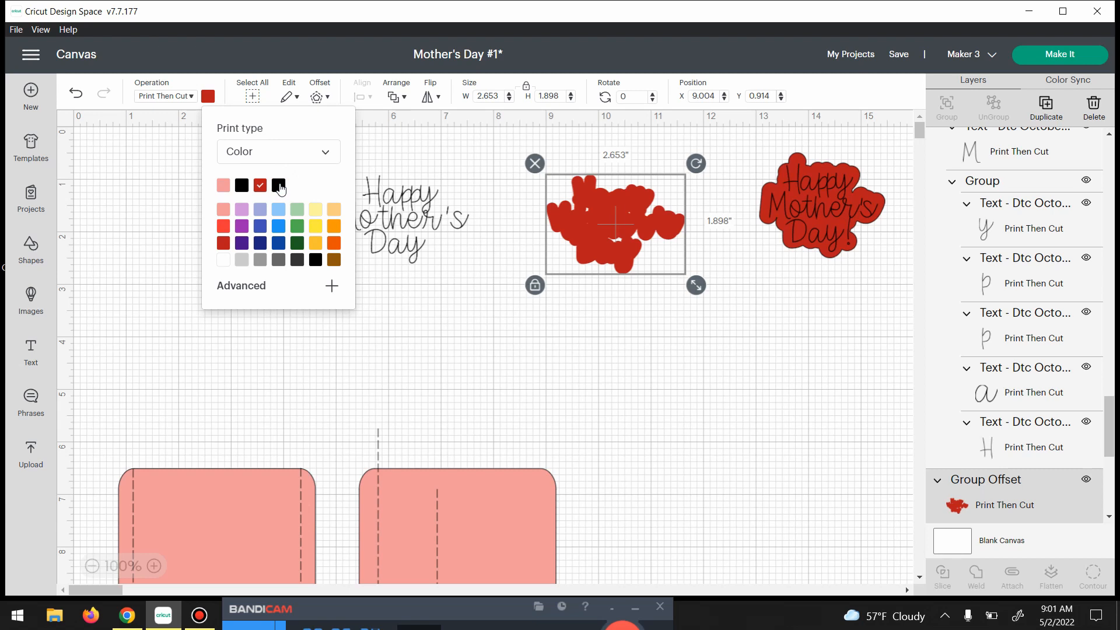
{"action": "left_click", "coordinate": [191, 96]}
{"action": "left_click", "coordinate": [163, 135]}
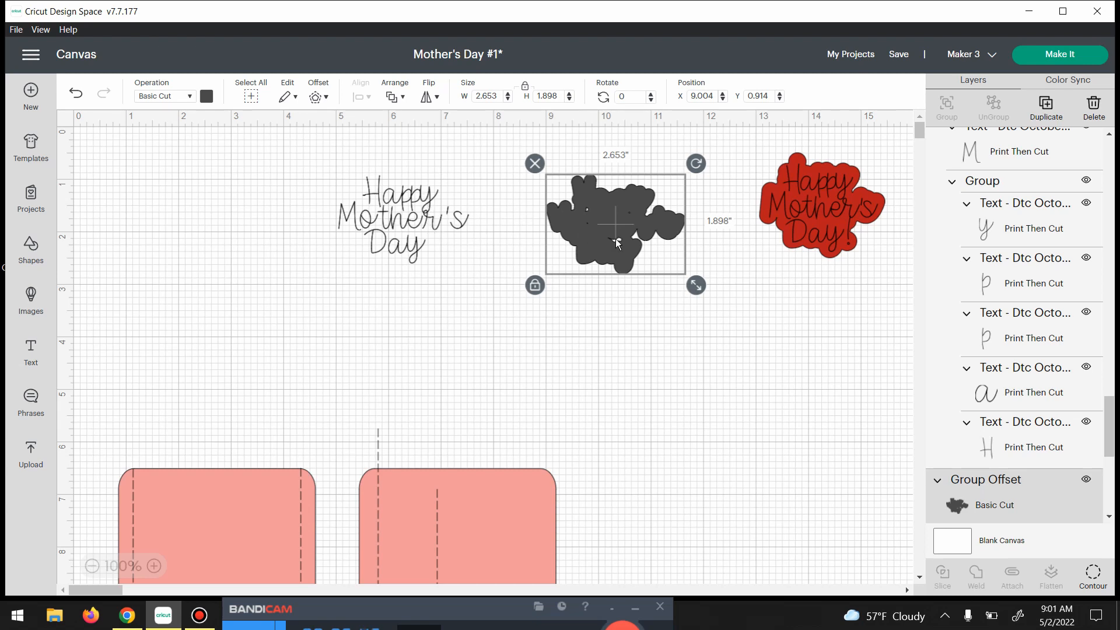
{"action": "left_click", "coordinate": [207, 96]}
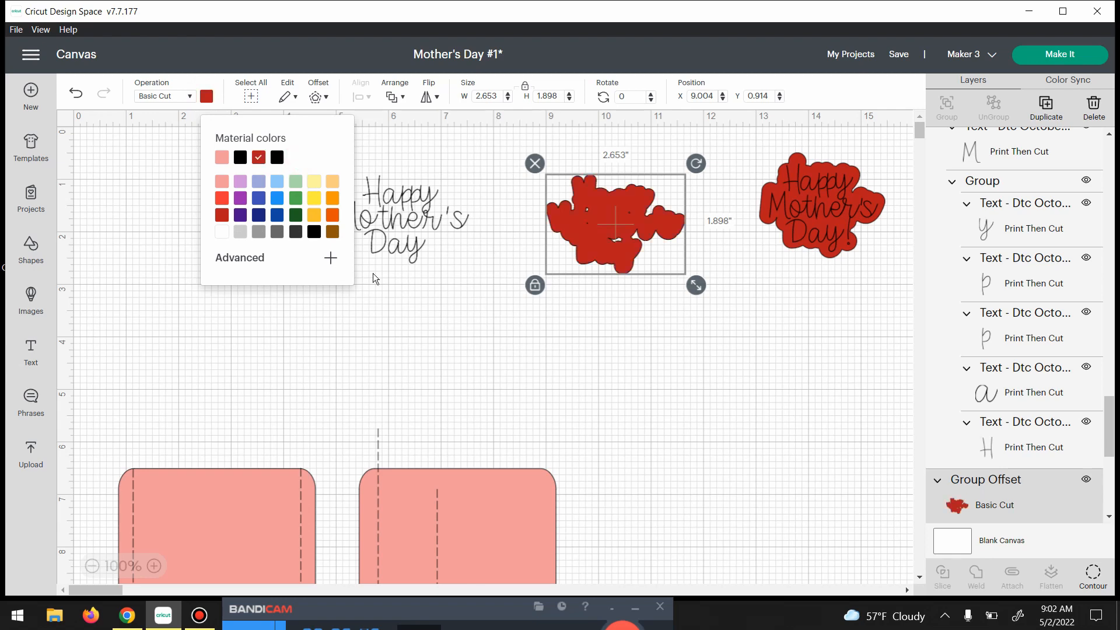
Step: Place the lettering back onto the red offset shape at about X 9.1, Y 1.03
{"action": "left_click_drag", "start_coordinate": [387, 218], "coordinate": [596, 226]}
{"action": "left_click_drag", "start_coordinate": [597, 223], "coordinate": [600, 223]}
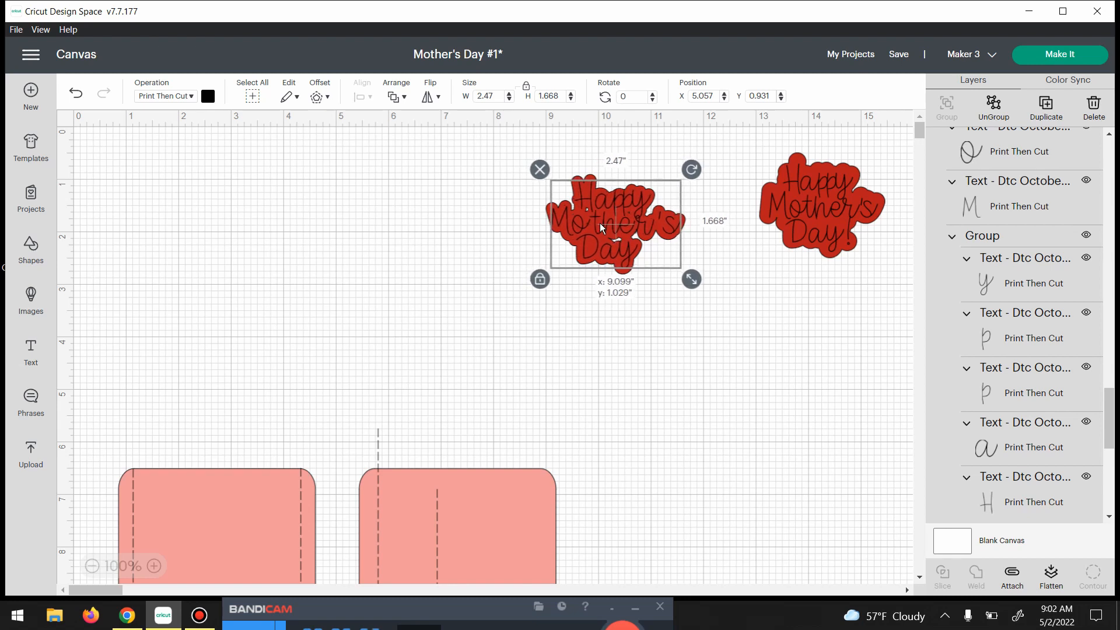
{"action": "left_click", "coordinate": [558, 369]}
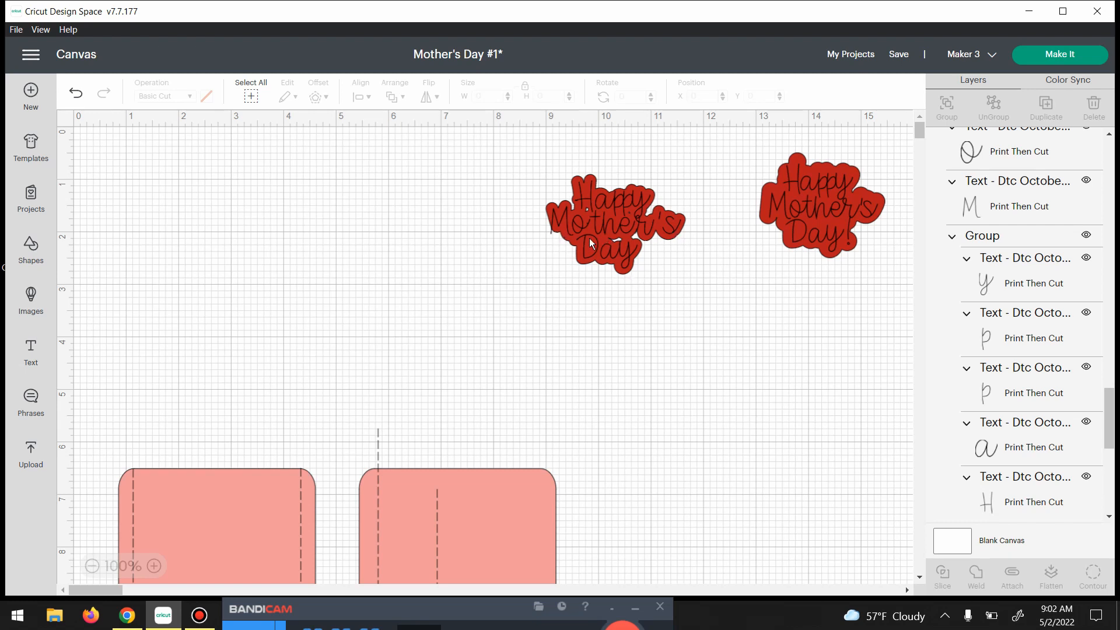
{"action": "left_click", "coordinate": [568, 233]}
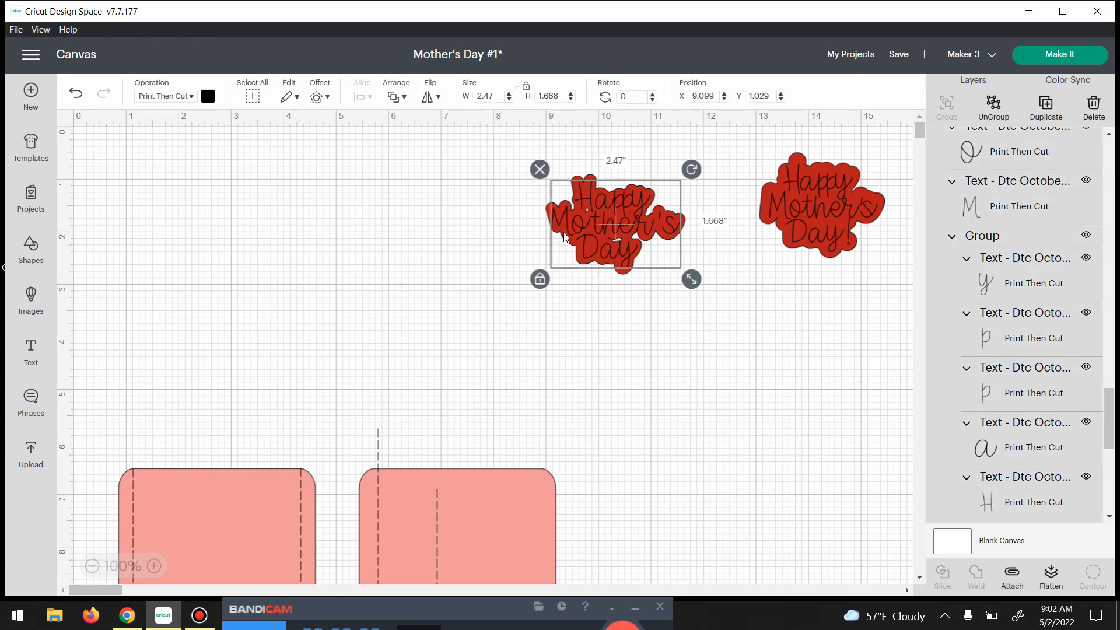
Step: Enlarge the new greeting's red offset shape to about 2.79 × 2.0 in and re-center the lettering over it
{"action": "left_click", "coordinate": [521, 229]}
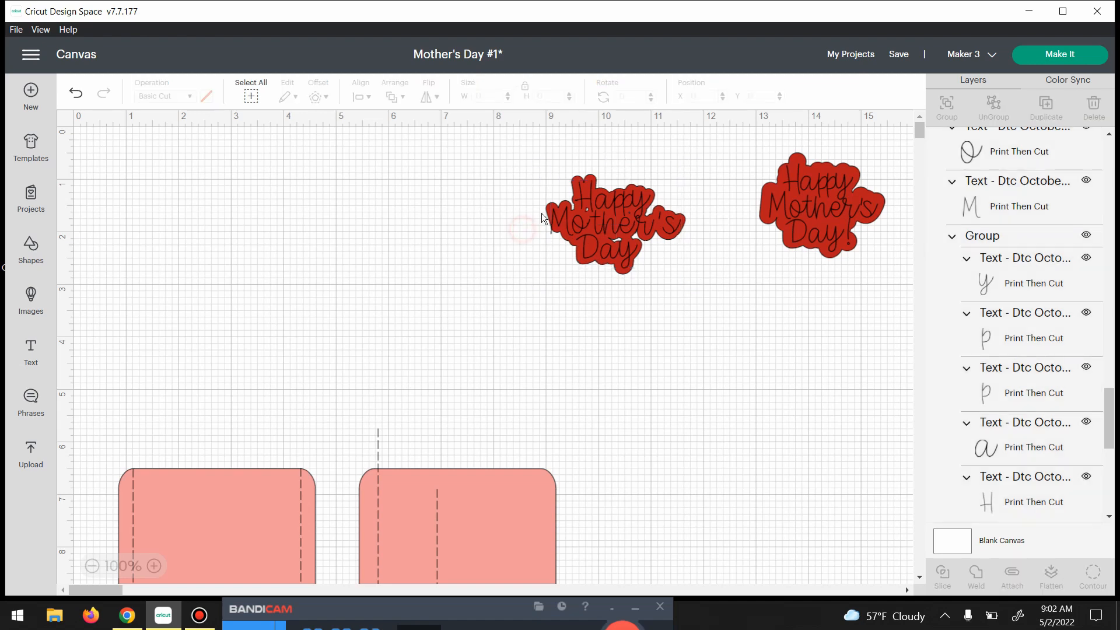
{"action": "left_click", "coordinate": [549, 212]}
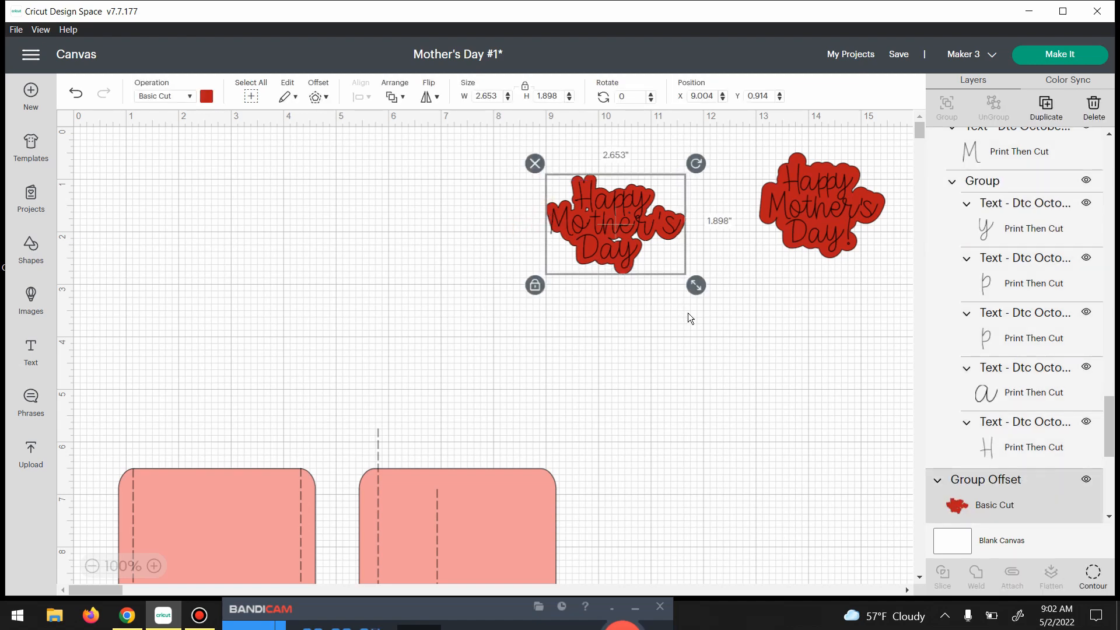
{"action": "left_click_drag", "start_coordinate": [700, 292], "coordinate": [703, 293]}
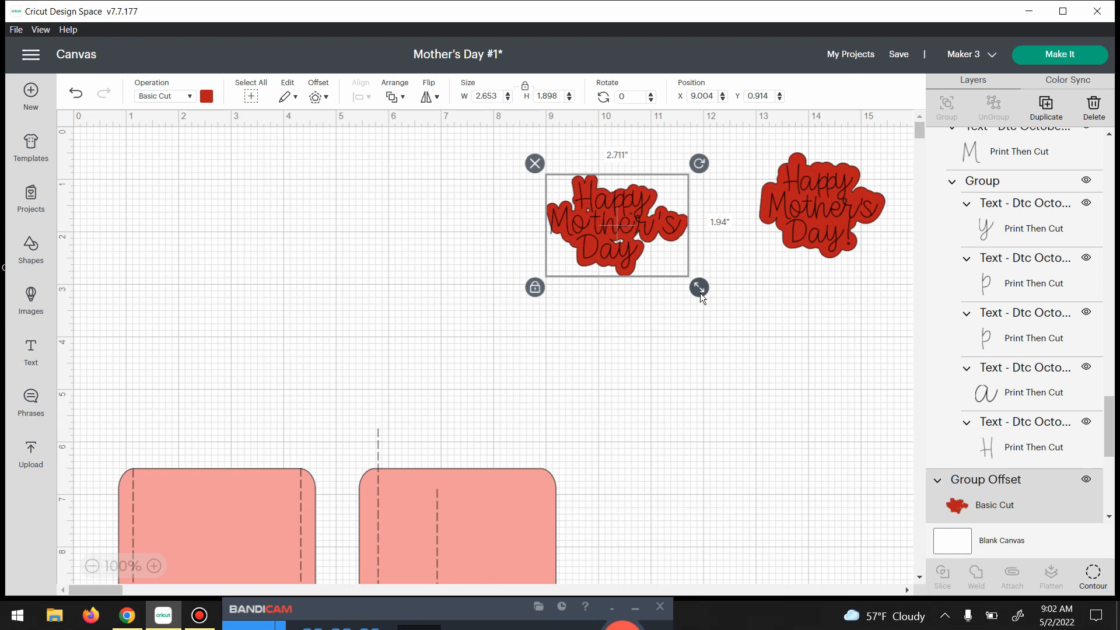
{"action": "left_click_drag", "start_coordinate": [639, 223], "coordinate": [637, 223]}
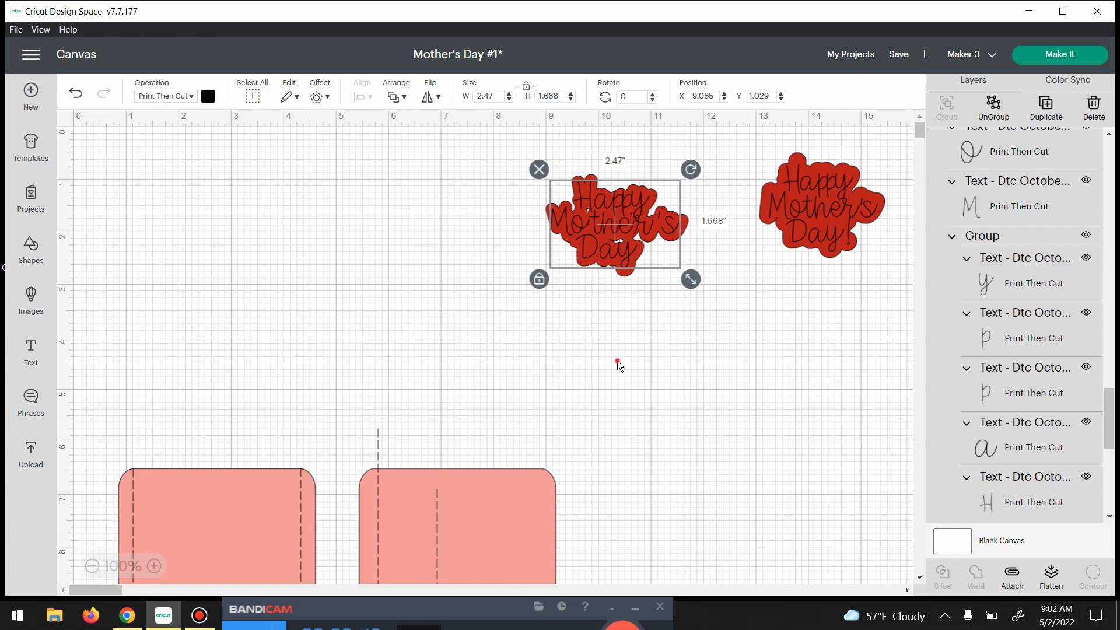
{"action": "left_click", "coordinate": [618, 361]}
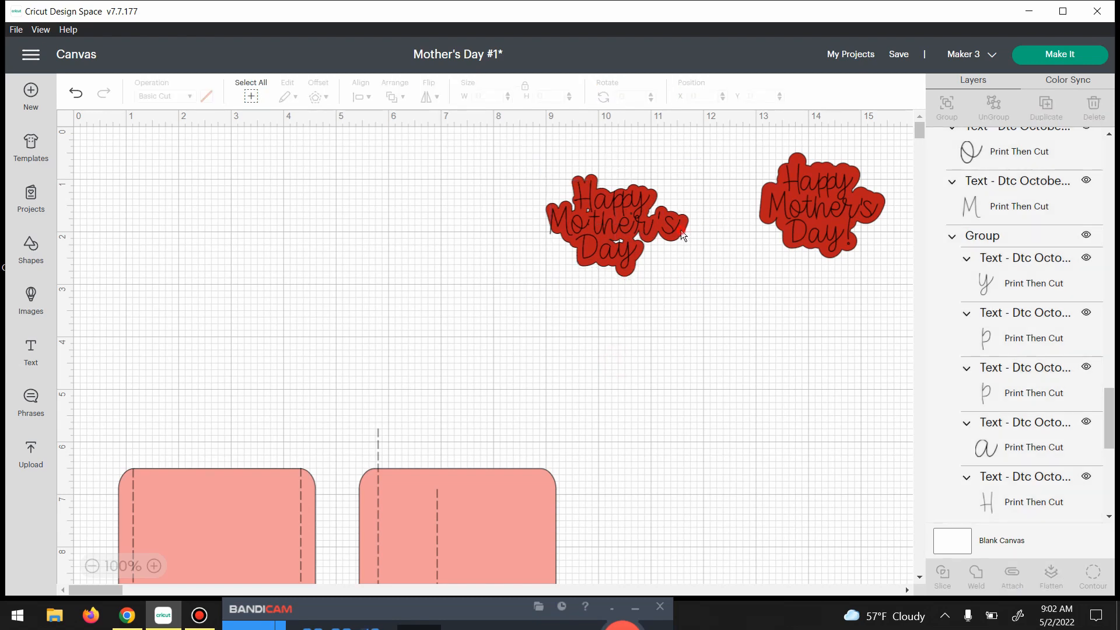
{"action": "left_click", "coordinate": [680, 230]}
{"action": "left_click_drag", "start_coordinate": [701, 291], "coordinate": [706, 292]}
{"action": "left_click", "coordinate": [646, 339]}
{"action": "left_click_drag", "start_coordinate": [614, 225], "coordinate": [618, 225]}
{"action": "left_click", "coordinate": [609, 345]}
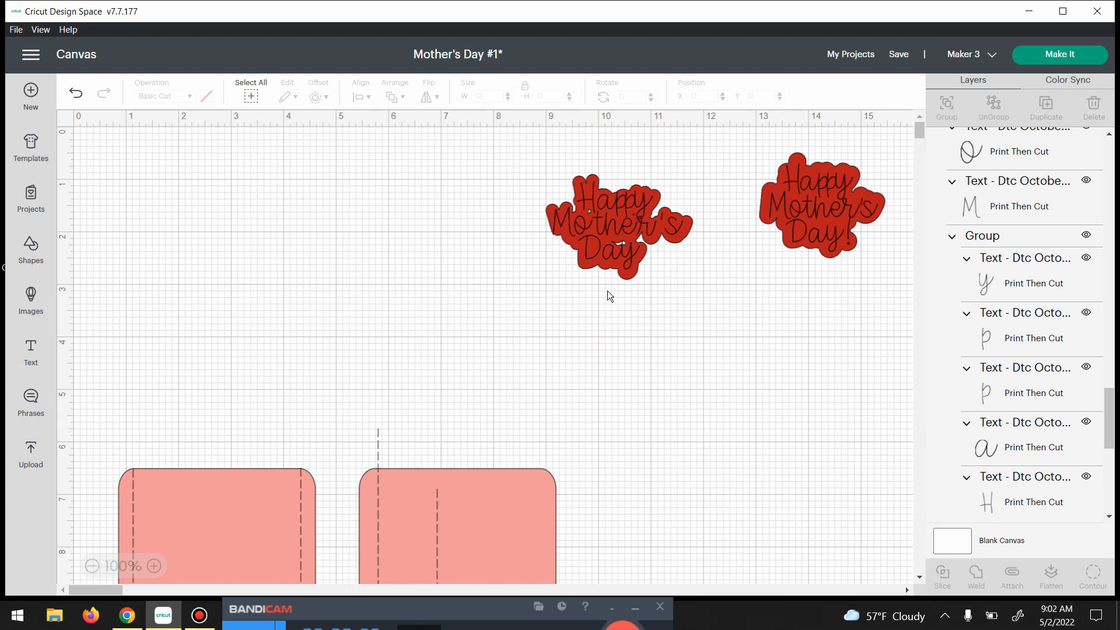
Step: Delete the red offset shape behind the new greeting and place the bare lettering at about X 9.5, Y 0.96
{"action": "left_click_drag", "start_coordinate": [575, 245], "coordinate": [237, 245]}
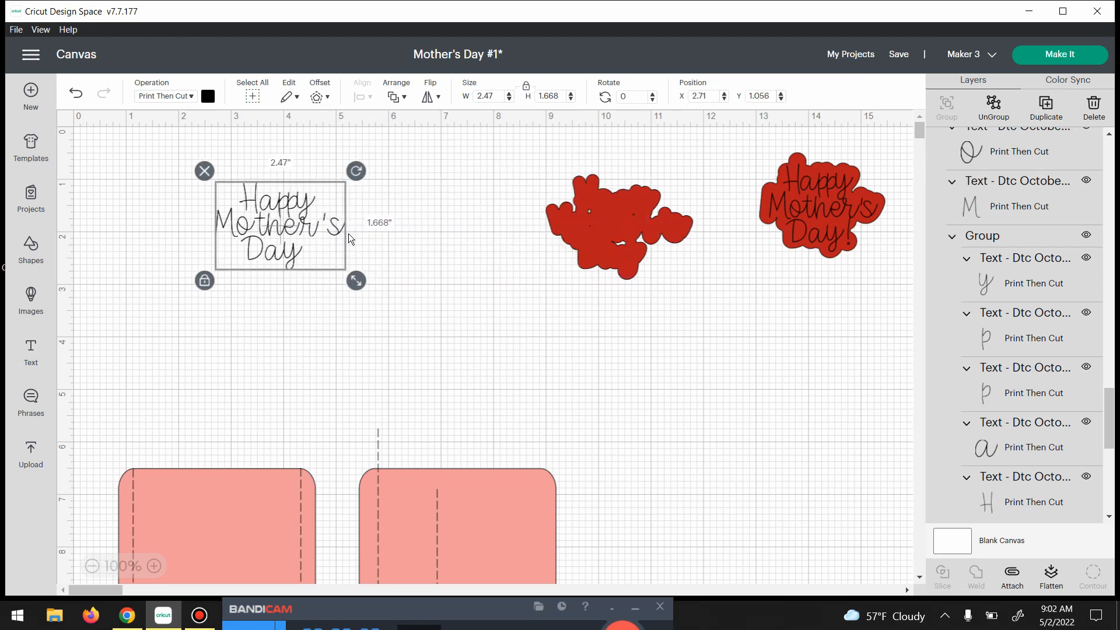
{"action": "left_click_drag", "start_coordinate": [549, 157], "coordinate": [639, 309]}
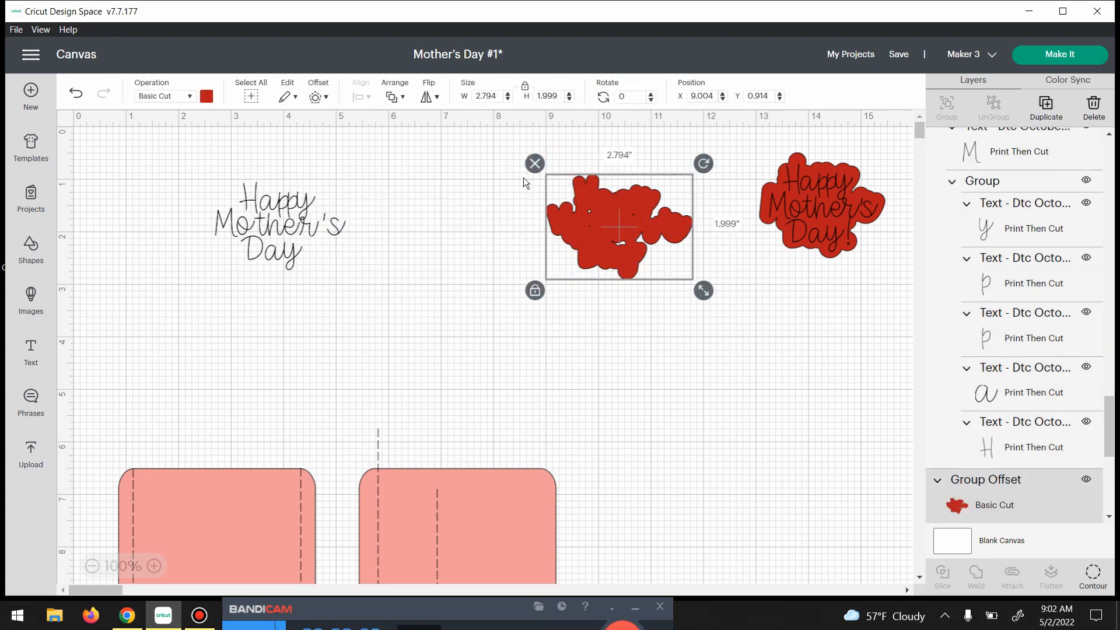
{"action": "key", "text": "Delete"}
{"action": "left_click_drag", "start_coordinate": [314, 197], "coordinate": [670, 194]}
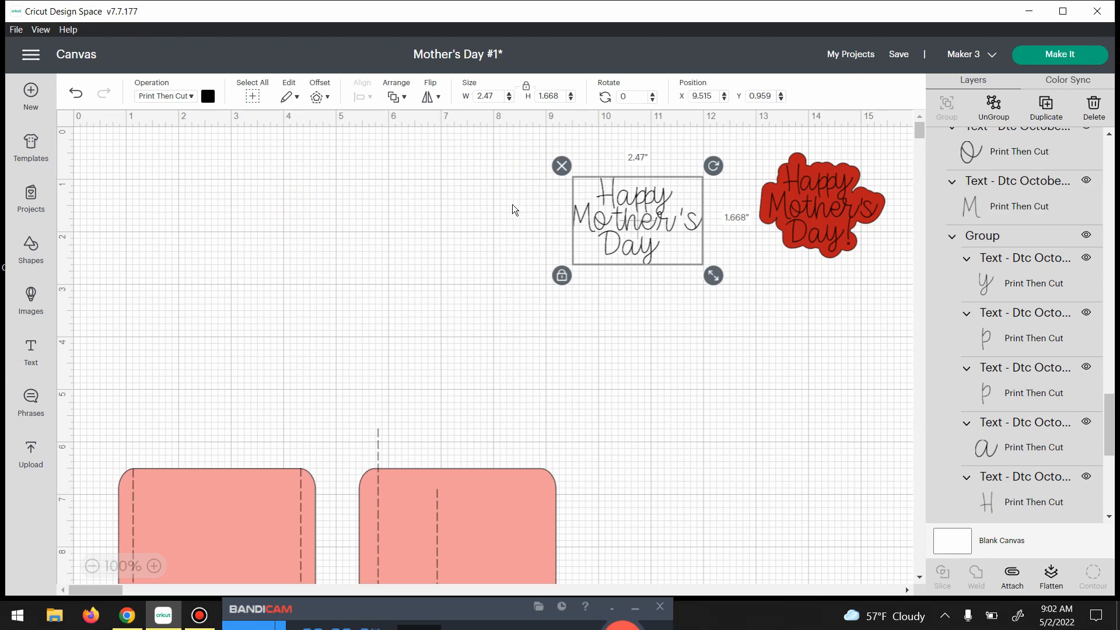
{"action": "left_click", "coordinate": [500, 172]}
{"action": "left_click_drag", "start_coordinate": [555, 170], "coordinate": [699, 275]}
{"action": "left_click", "coordinate": [321, 97]}
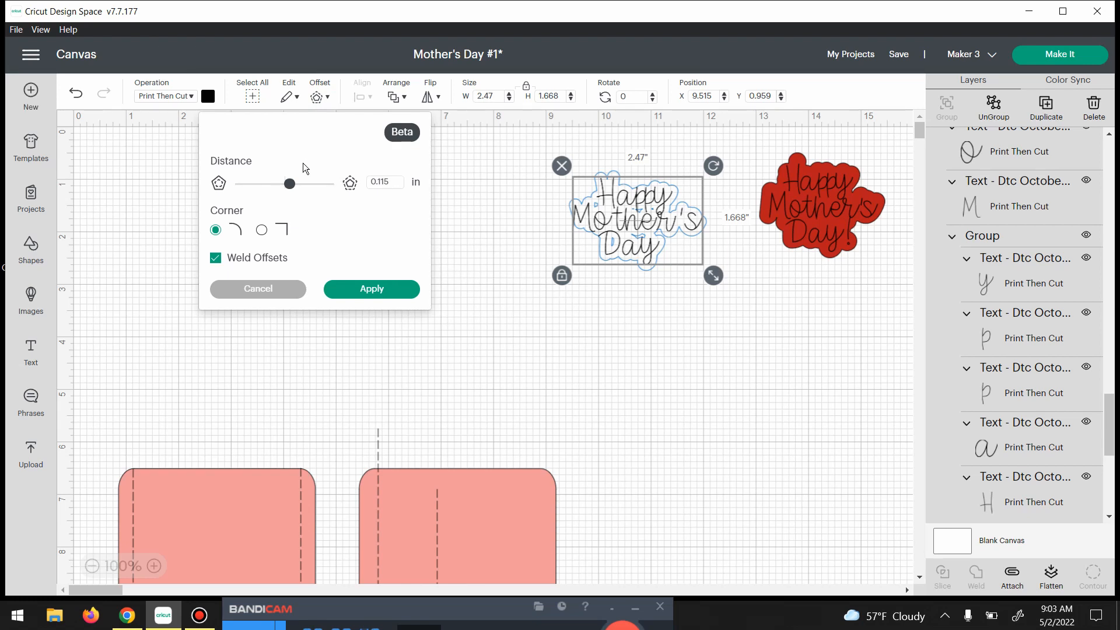
{"action": "left_click", "coordinate": [292, 185]}
{"action": "left_click_drag", "start_coordinate": [293, 184], "coordinate": [298, 184]}
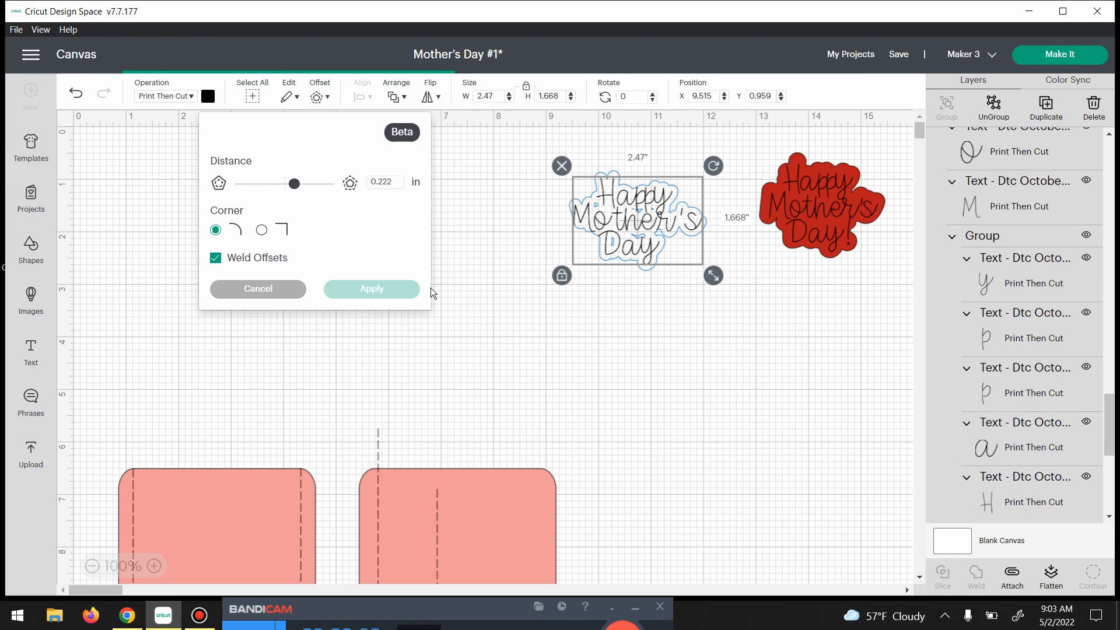
{"action": "left_click", "coordinate": [474, 298]}
Step: Create a welded offset with rounded corners around the new greeting at a distance of 0.115 in
{"action": "left_click_drag", "start_coordinate": [553, 144], "coordinate": [663, 258]}
{"action": "left_click", "coordinate": [319, 97]}
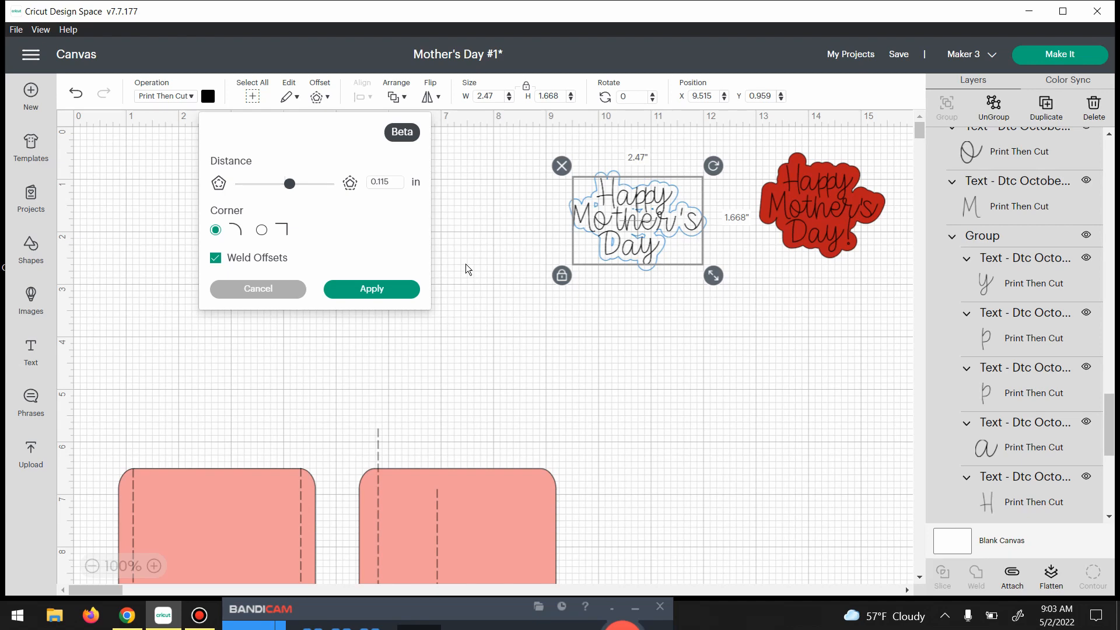
{"action": "left_click", "coordinate": [372, 288]}
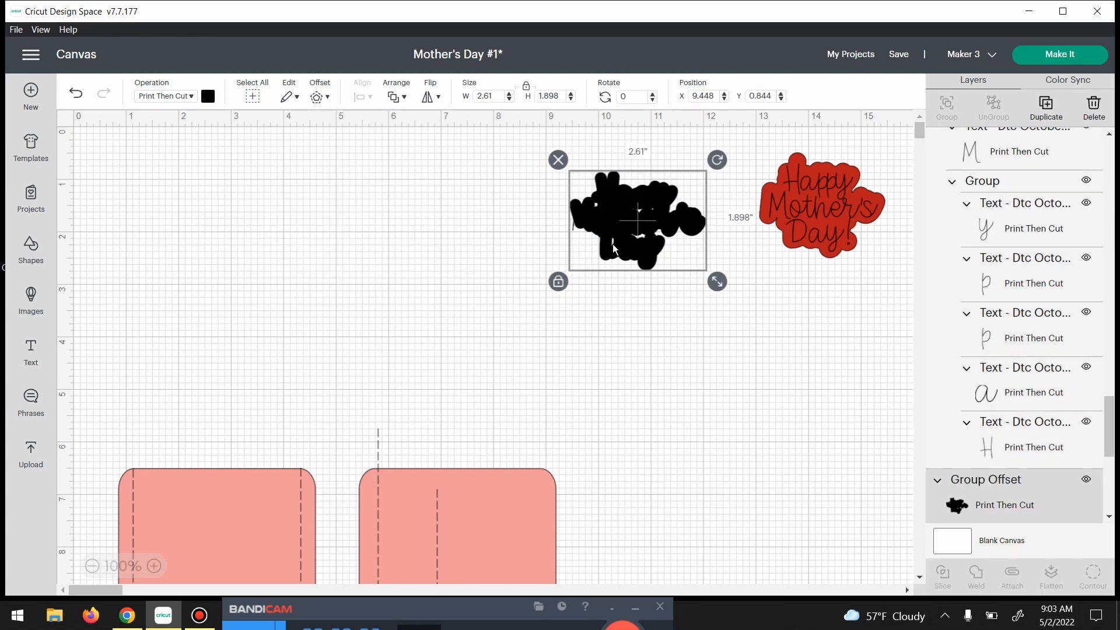
Step: Move the lettering off the new offset to about X 5.04, Y 1.18, and make the offset a red Basic Cut
{"action": "left_click_drag", "start_coordinate": [597, 230], "coordinate": [362, 241]}
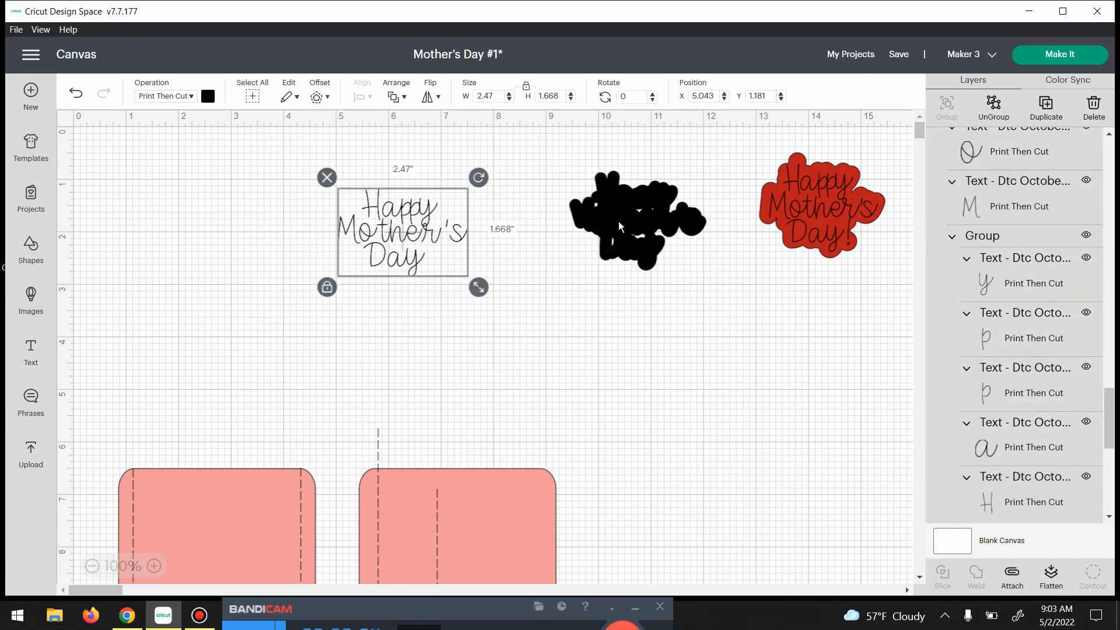
{"action": "left_click", "coordinate": [618, 222]}
{"action": "left_click", "coordinate": [208, 96]}
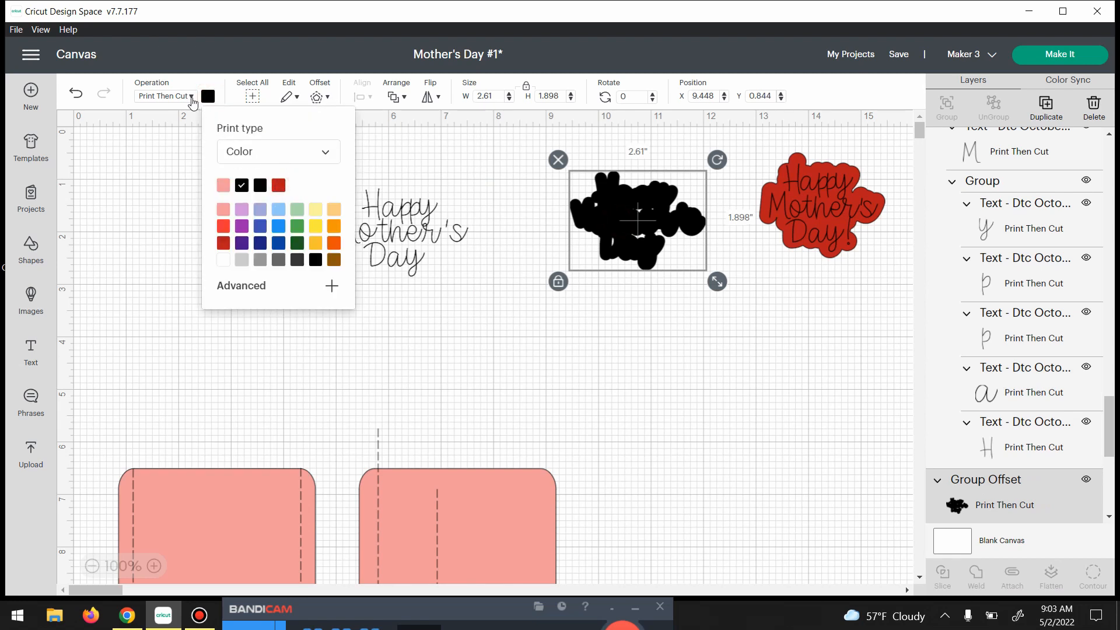
{"action": "left_click", "coordinate": [279, 187]}
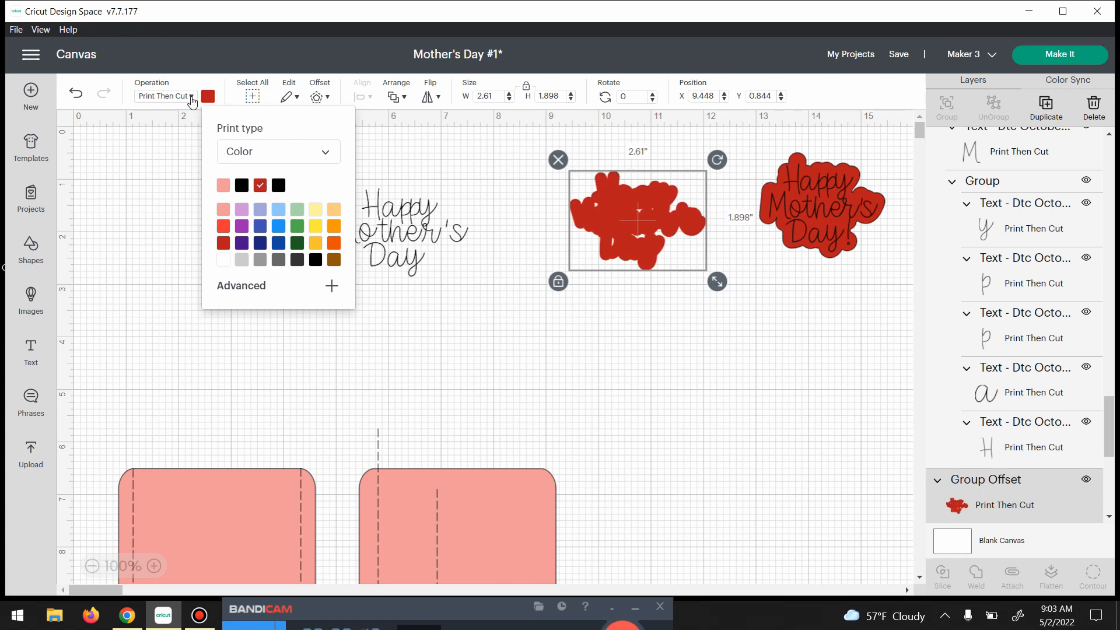
{"action": "left_click", "coordinate": [191, 96]}
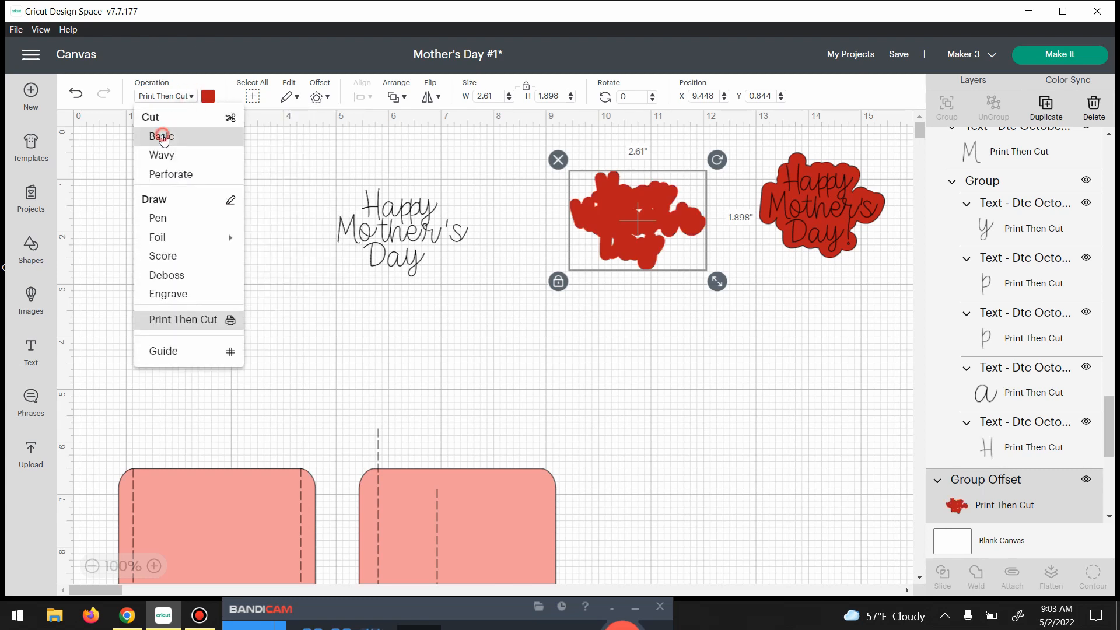
{"action": "left_click", "coordinate": [163, 136]}
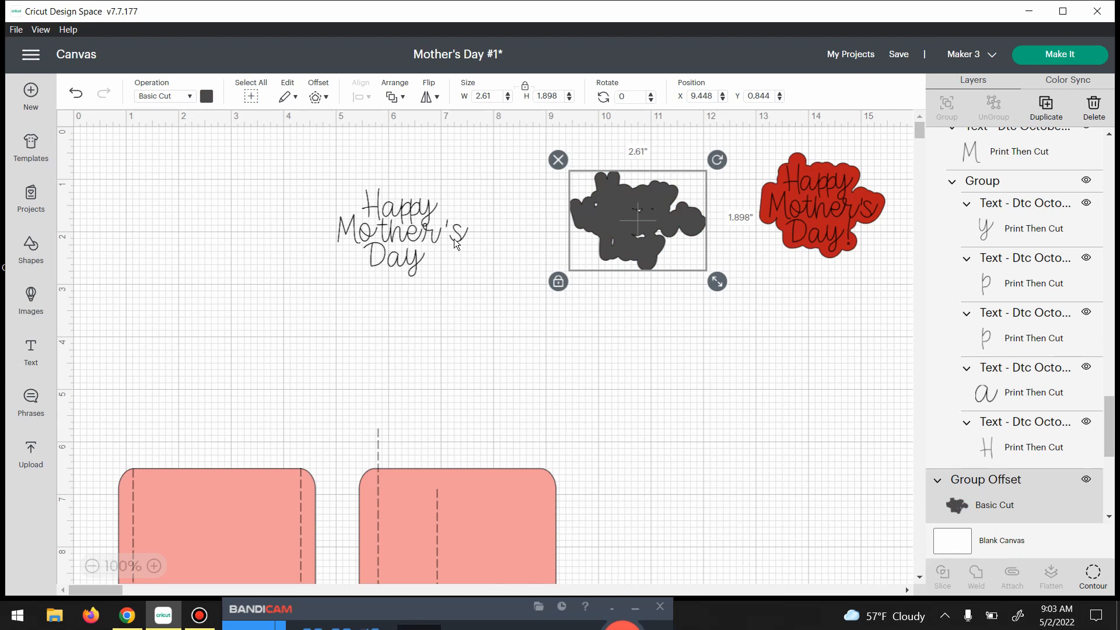
{"action": "left_click", "coordinate": [206, 97]}
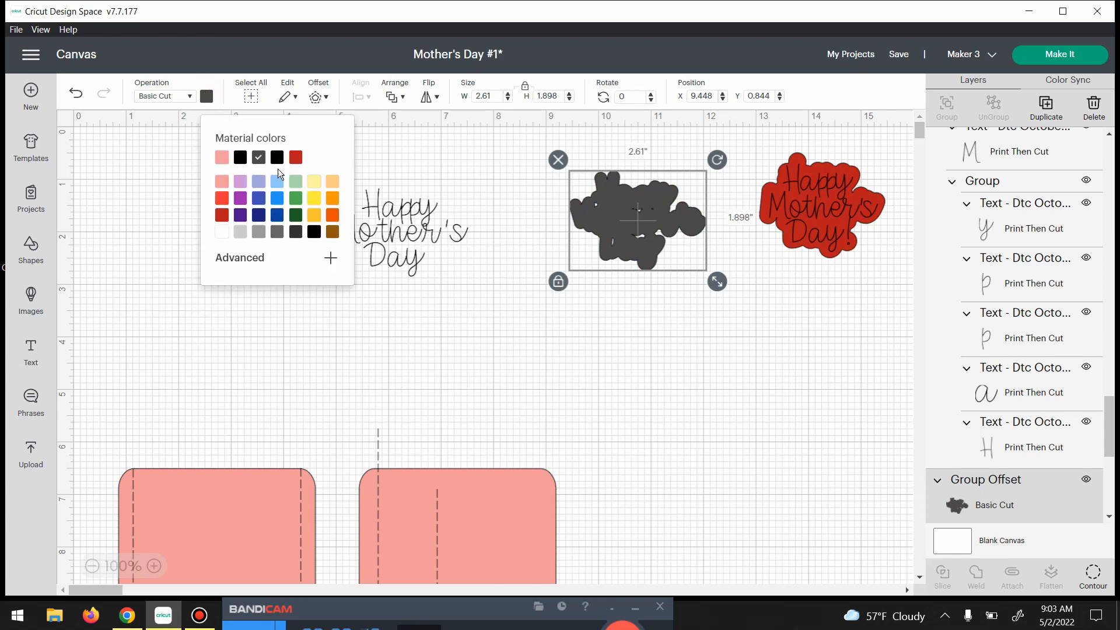
{"action": "left_click", "coordinate": [297, 158]}
Step: Place the lettering back over the red offset at about X 9.54, Y 0.9, and group and attach the two
{"action": "left_click_drag", "start_coordinate": [379, 239], "coordinate": [614, 224]}
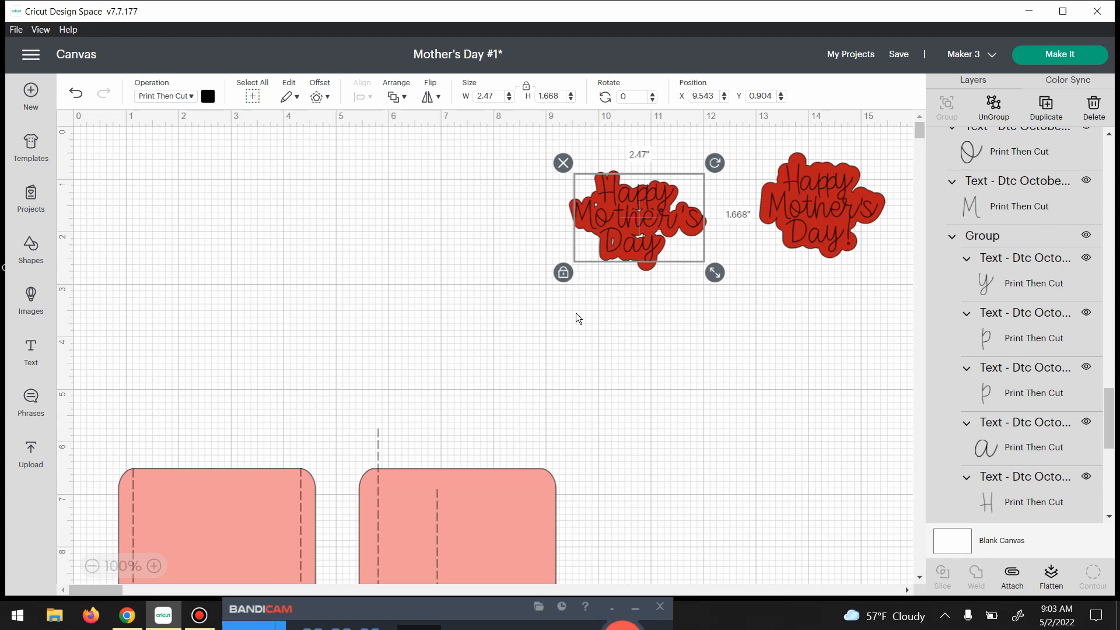
{"action": "left_click", "coordinate": [605, 308]}
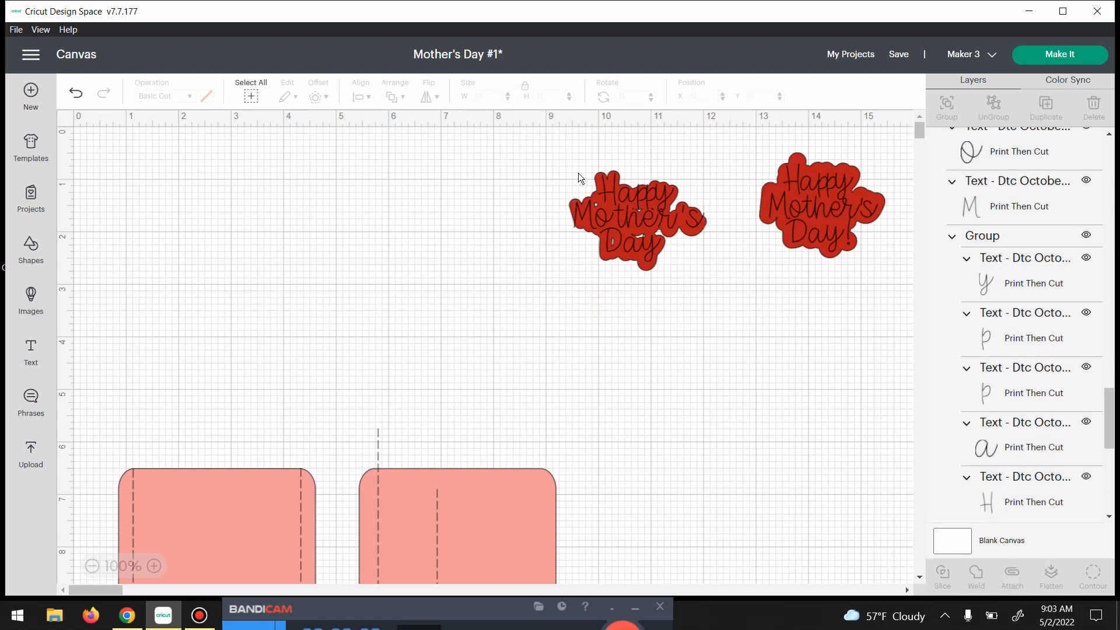
{"action": "left_click_drag", "start_coordinate": [544, 169], "coordinate": [709, 278]}
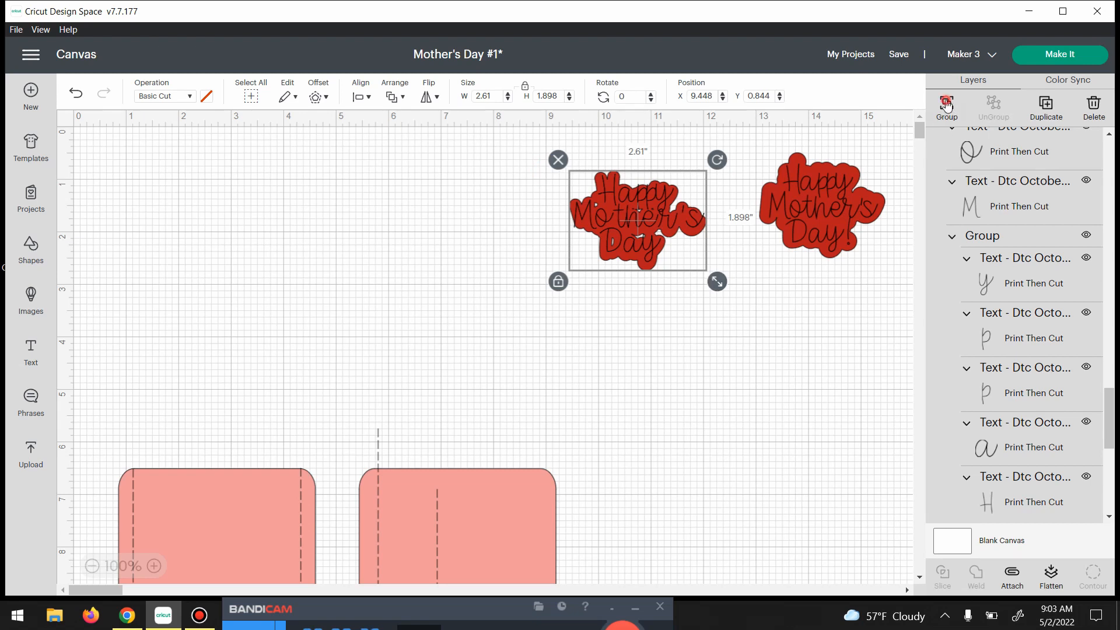
{"action": "left_click", "coordinate": [946, 105]}
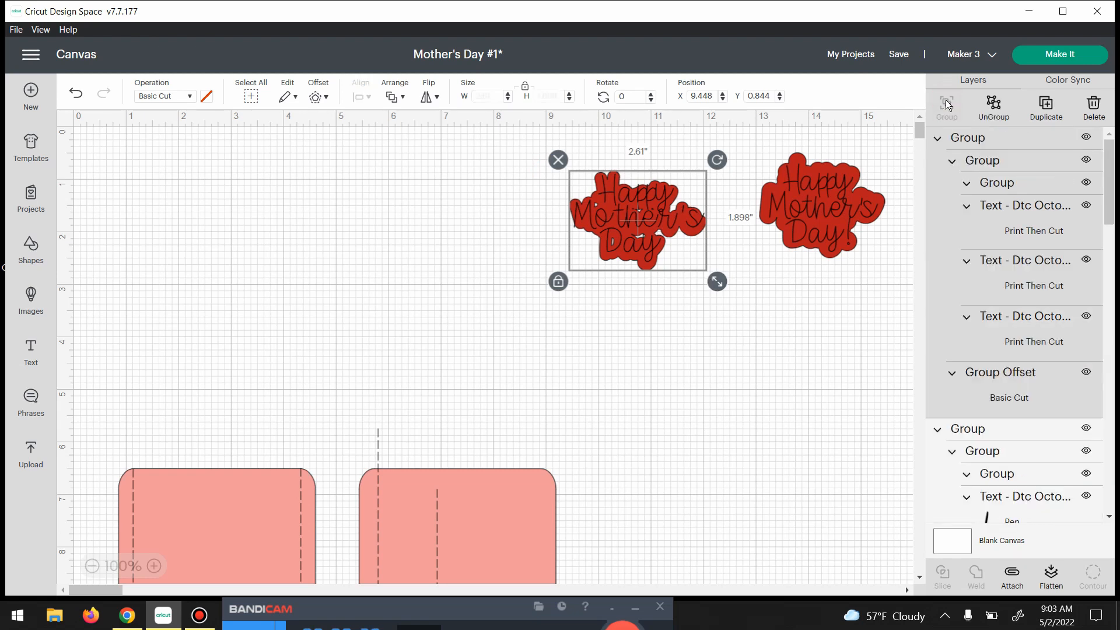
{"action": "left_click", "coordinate": [1010, 574]}
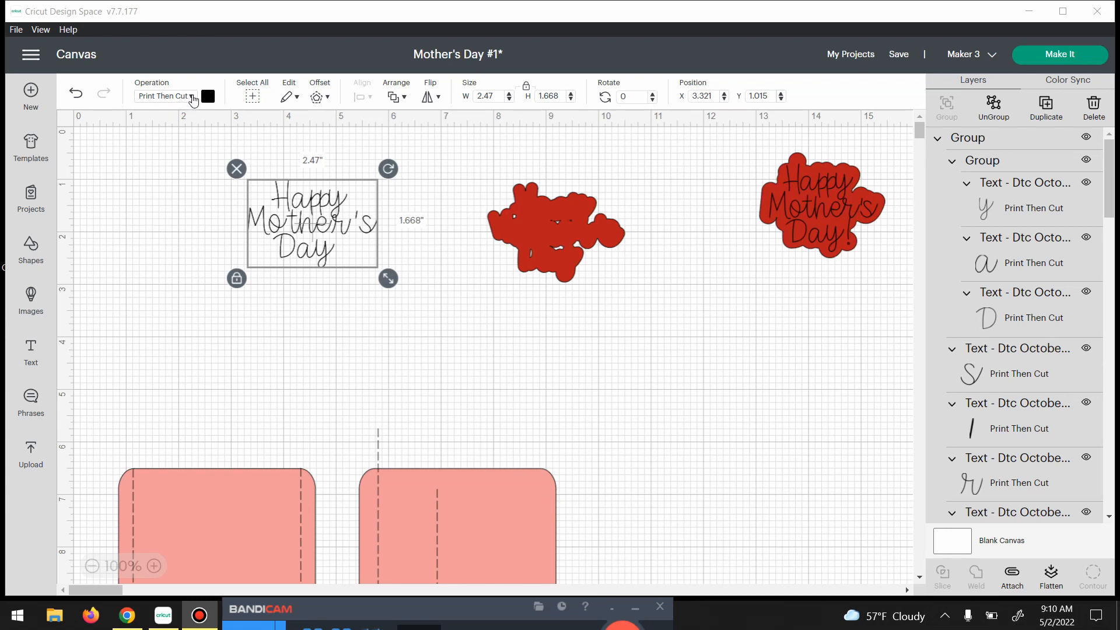
Step: Change the operation of the new greeting's lettering from Print Then Cut to Pen
{"action": "left_click", "coordinate": [193, 97]}
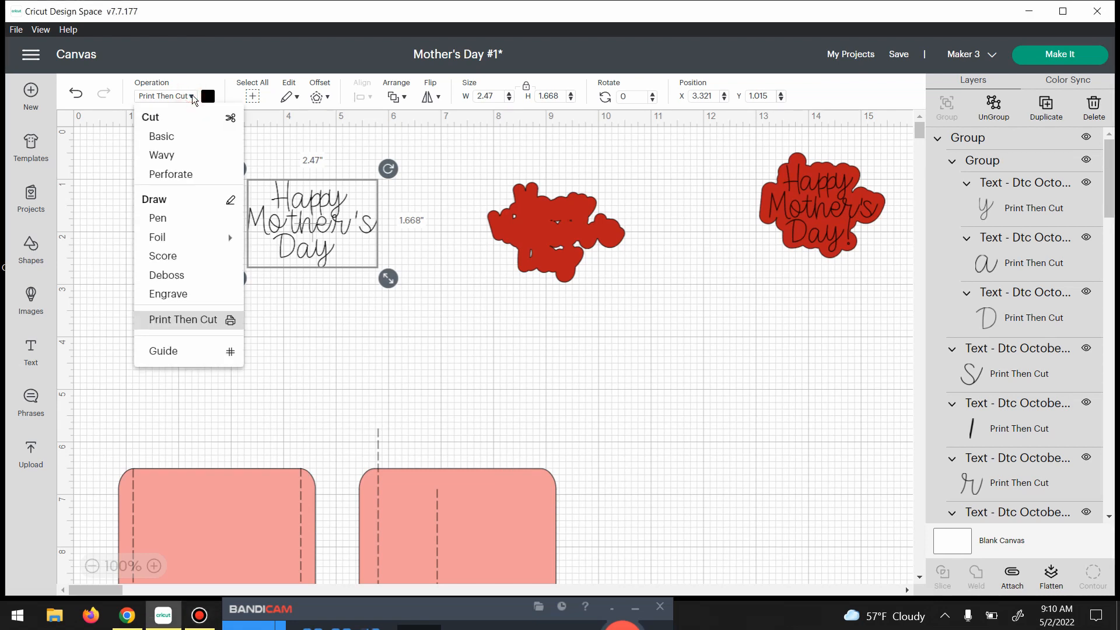
{"action": "left_click", "coordinate": [155, 211]}
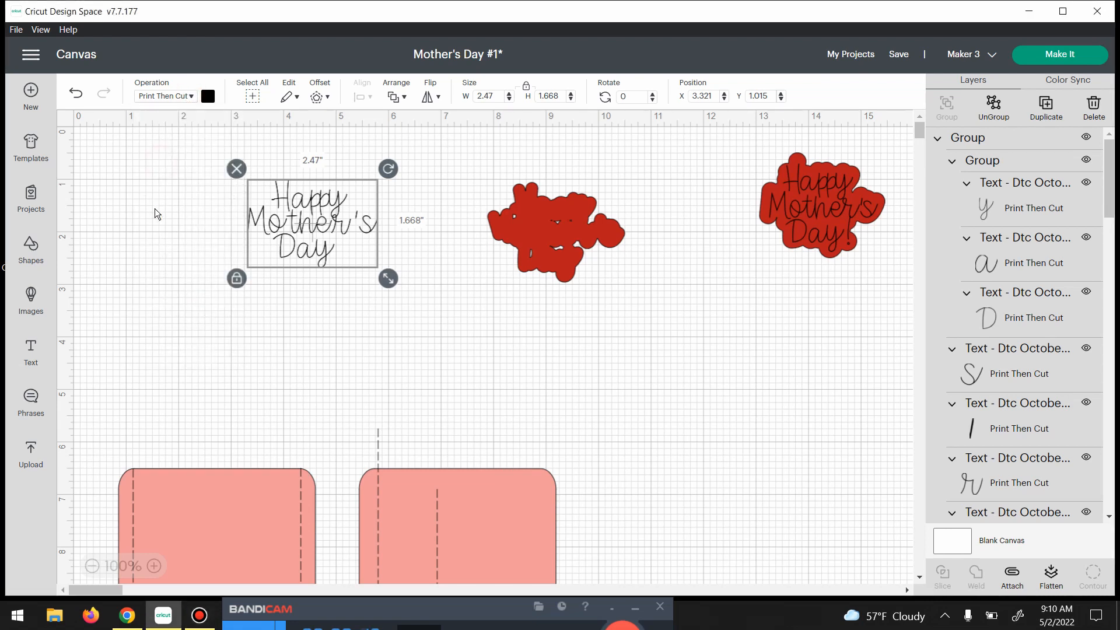
{"action": "left_click", "coordinate": [193, 98]}
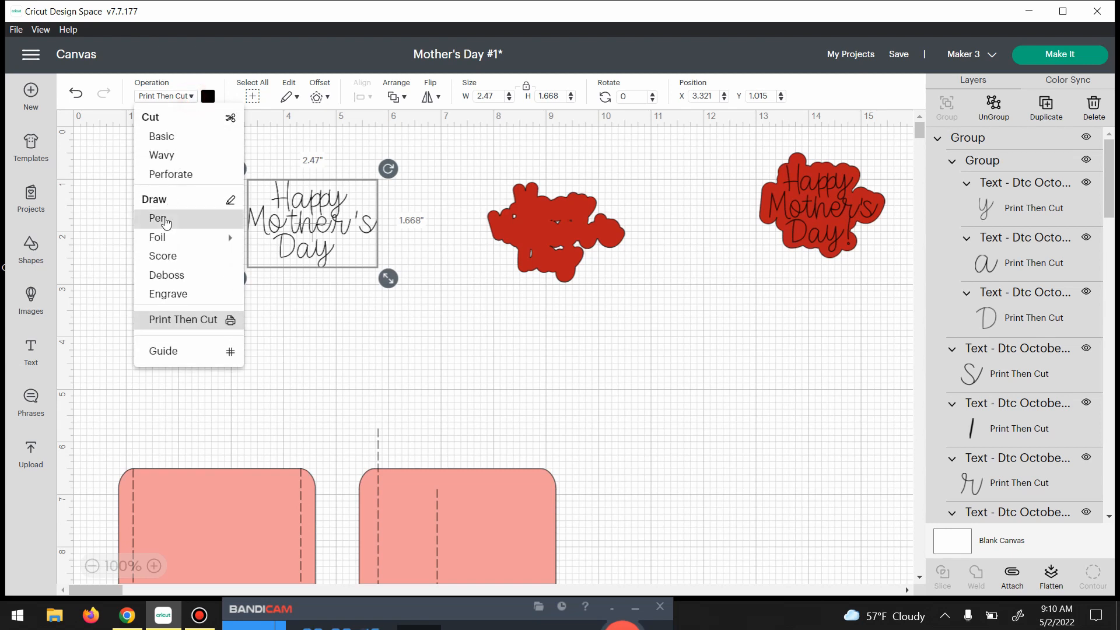
{"action": "left_click", "coordinate": [155, 217]}
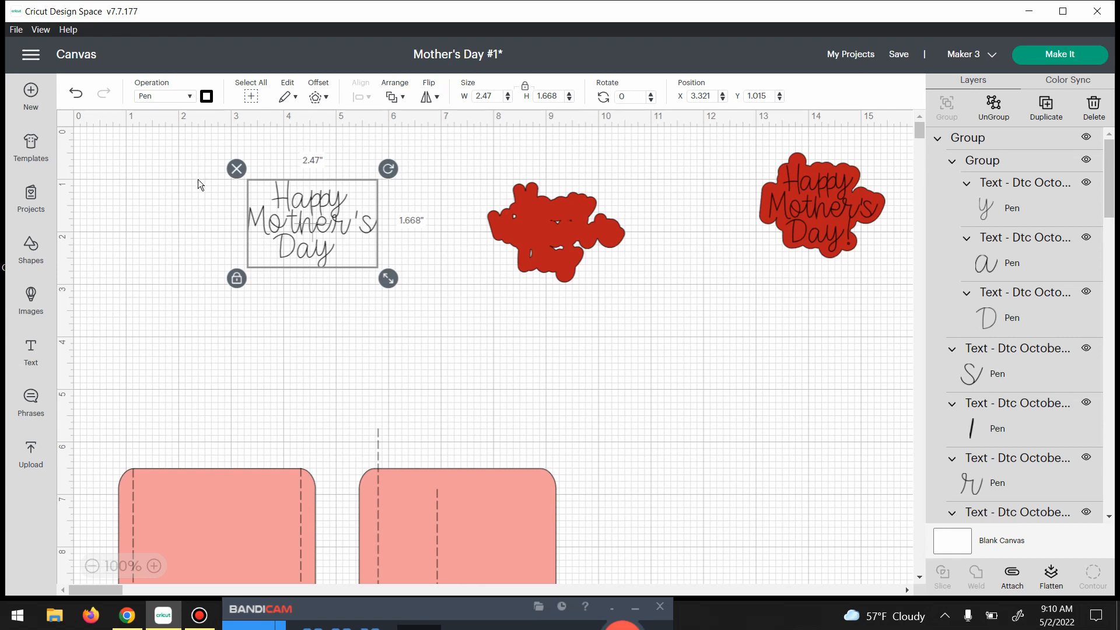
Step: Align the Pen lettering at about X 7.95, Y 1.15 over the red offset at about X 7.87, Y 1.05, and attach the two
{"action": "left_click_drag", "start_coordinate": [290, 209], "coordinate": [534, 212]}
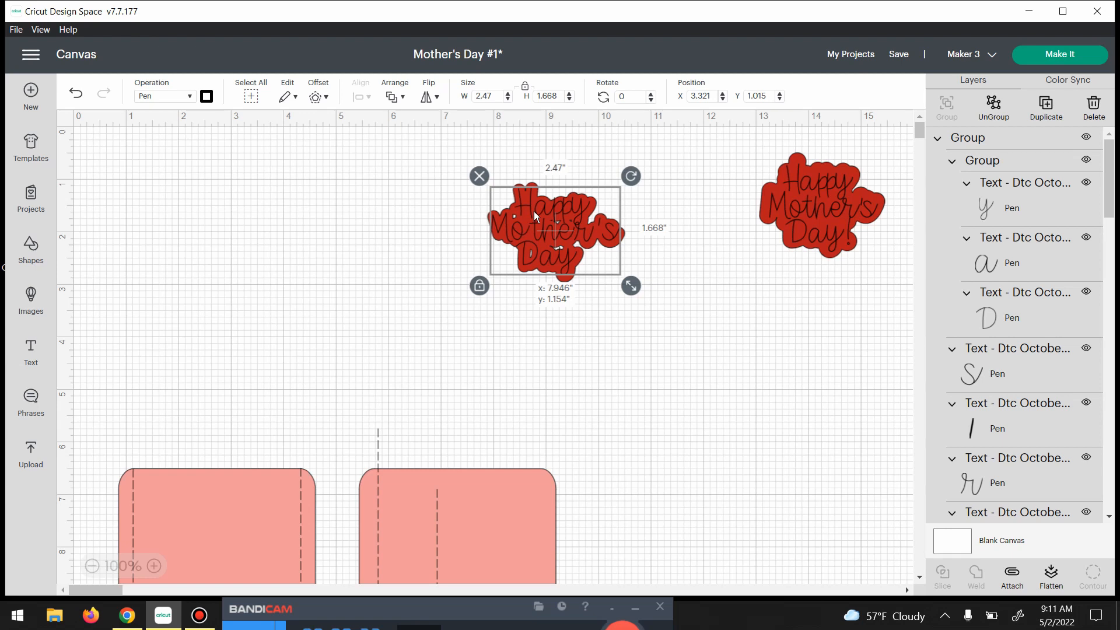
{"action": "left_click", "coordinate": [439, 235]}
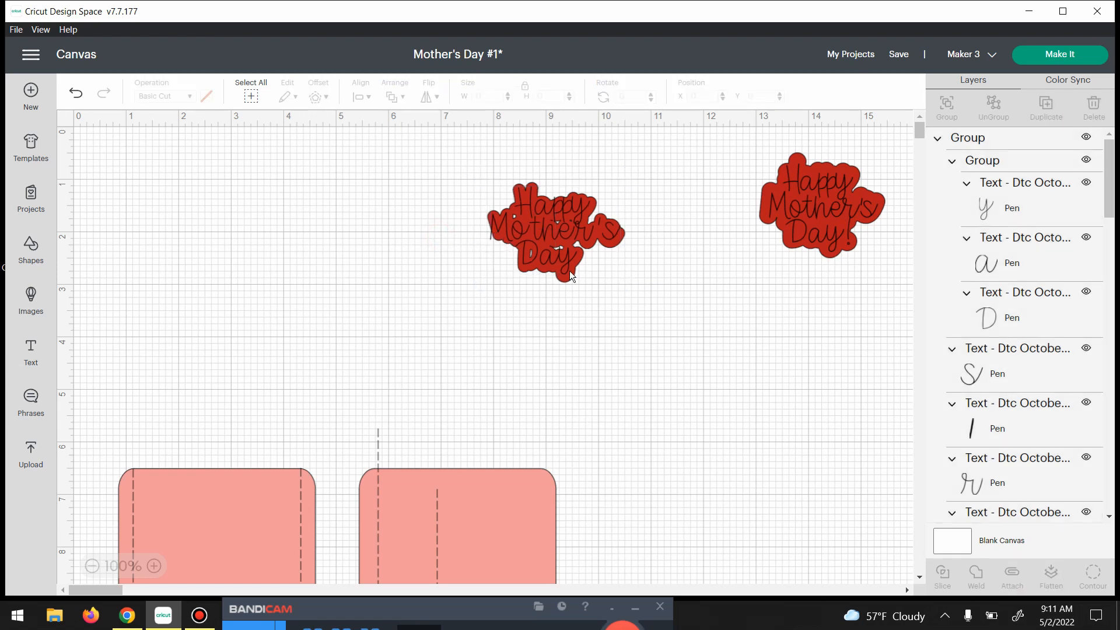
{"action": "left_click_drag", "start_coordinate": [565, 276], "coordinate": [564, 277]}
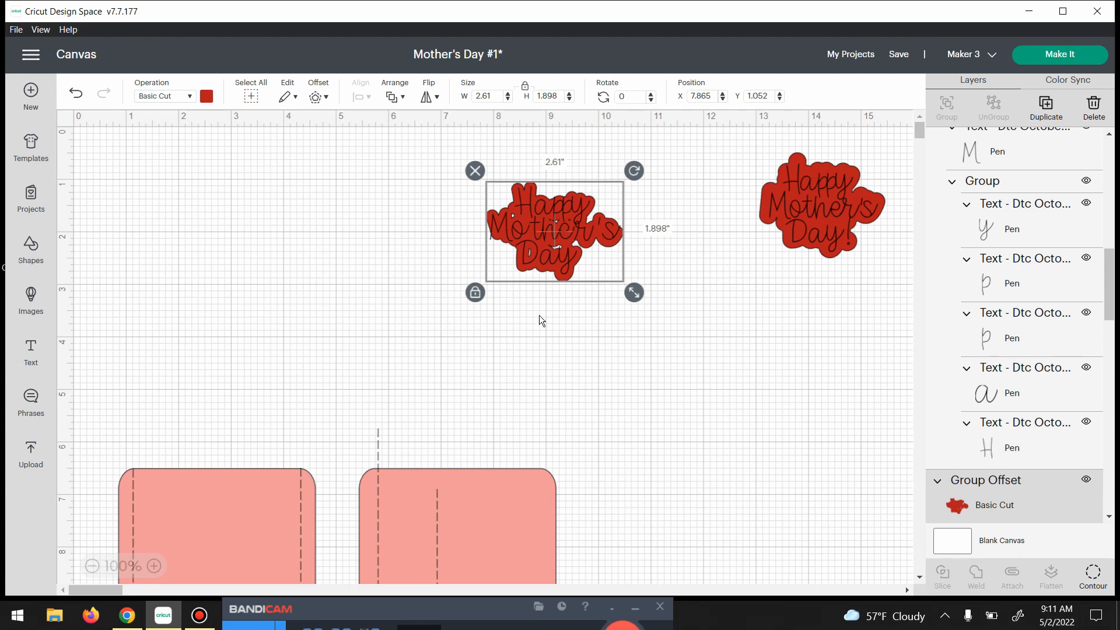
{"action": "left_click", "coordinate": [658, 319]}
{"action": "left_click_drag", "start_coordinate": [633, 175], "coordinate": [494, 271]}
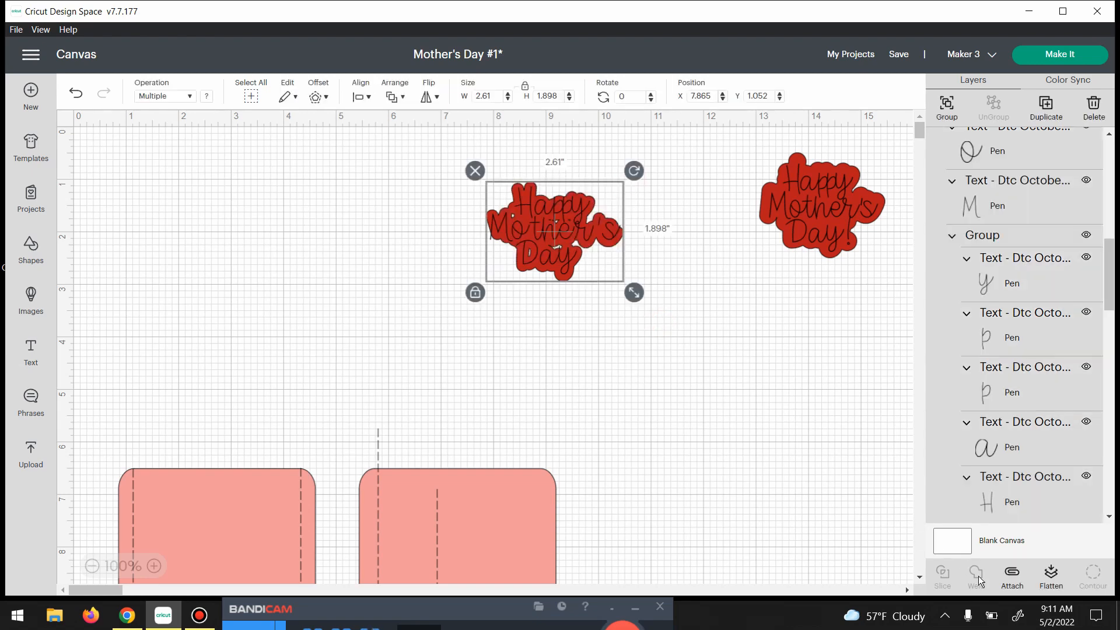
{"action": "left_click", "coordinate": [1015, 574]}
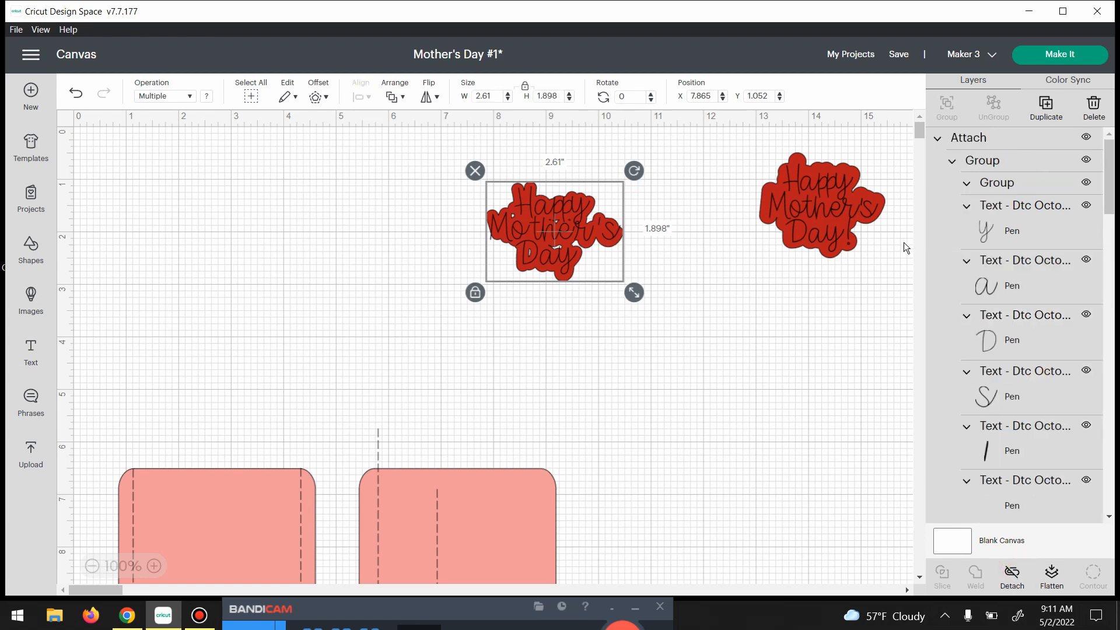
Step: Preview how the whole project is laid out on 12 in x 12 in mats, and return to the canvas
{"action": "left_click", "coordinate": [1055, 55]}
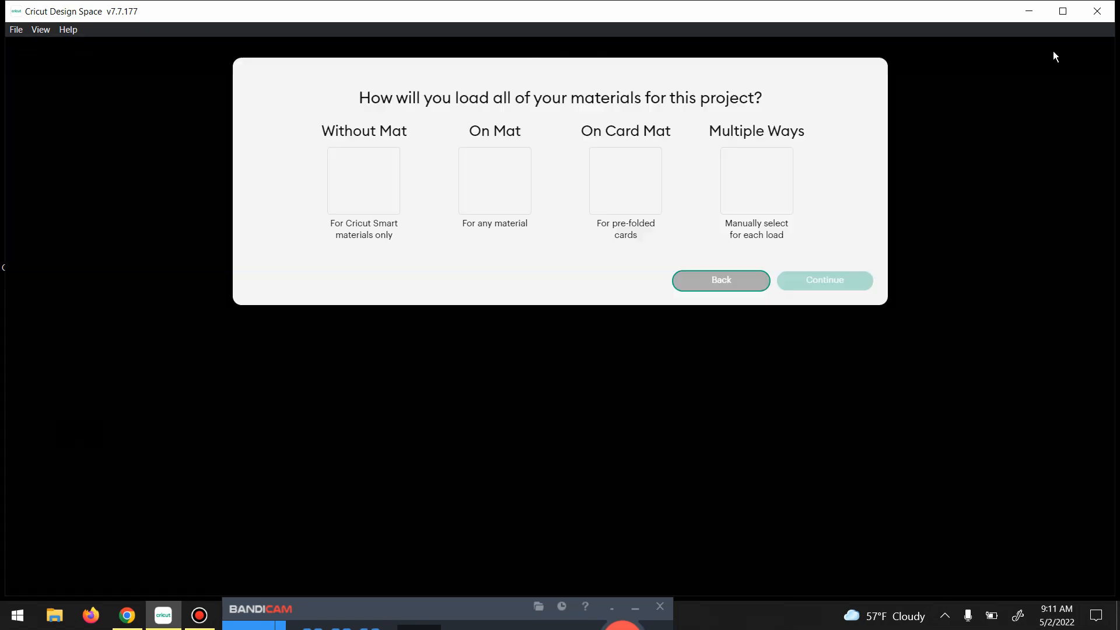
{"action": "left_click", "coordinate": [506, 169]}
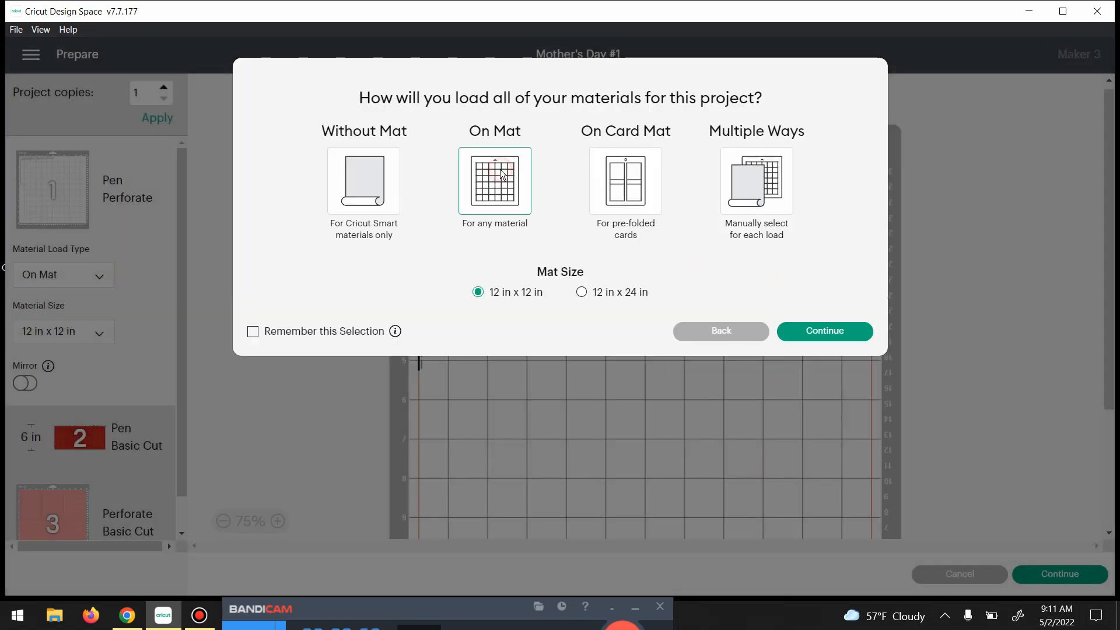
{"action": "left_click", "coordinate": [838, 328]}
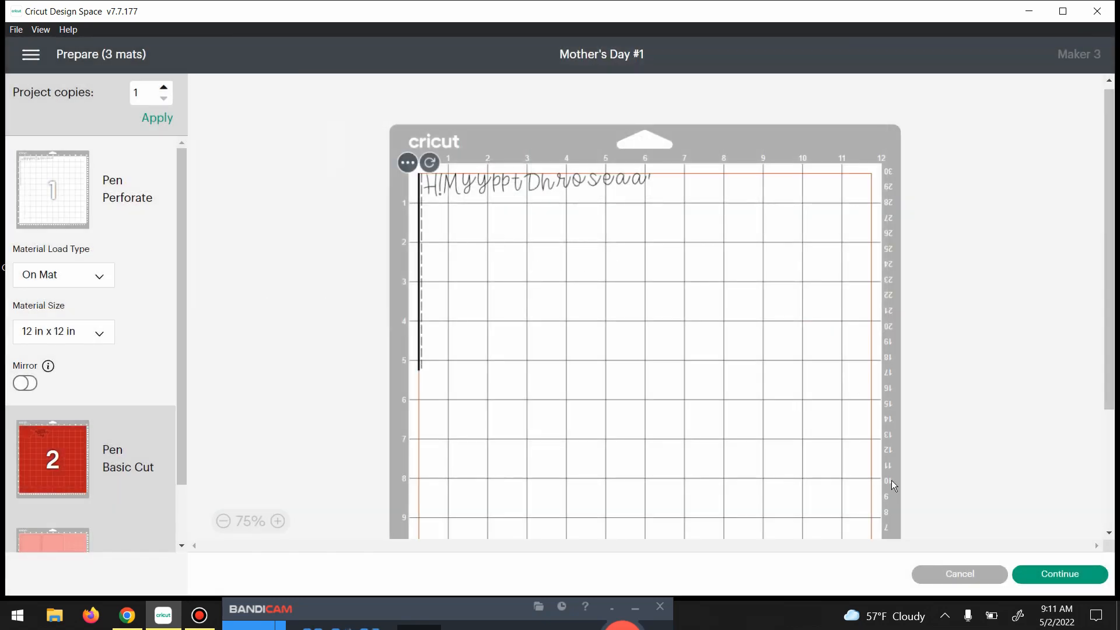
{"action": "left_click", "coordinate": [973, 574]}
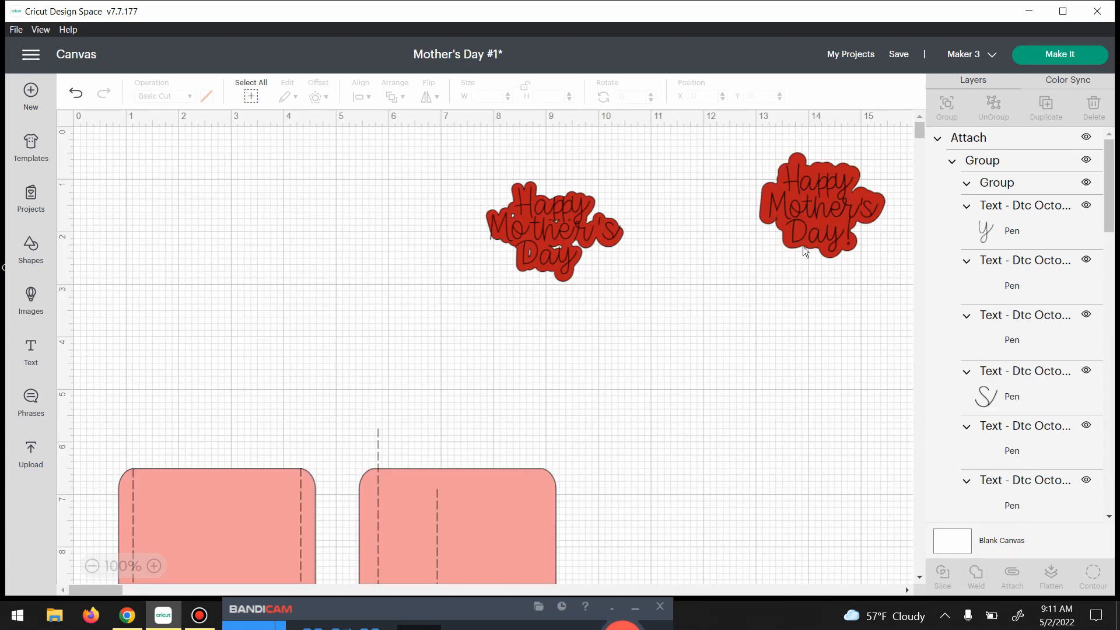
Step: Hide the "Happy Mother's Day!" greeting with the exclamation mark and the attached pink card with two perforated side lines
{"action": "left_click_drag", "start_coordinate": [774, 150], "coordinate": [862, 261]}
{"action": "left_click", "coordinate": [1086, 137]}
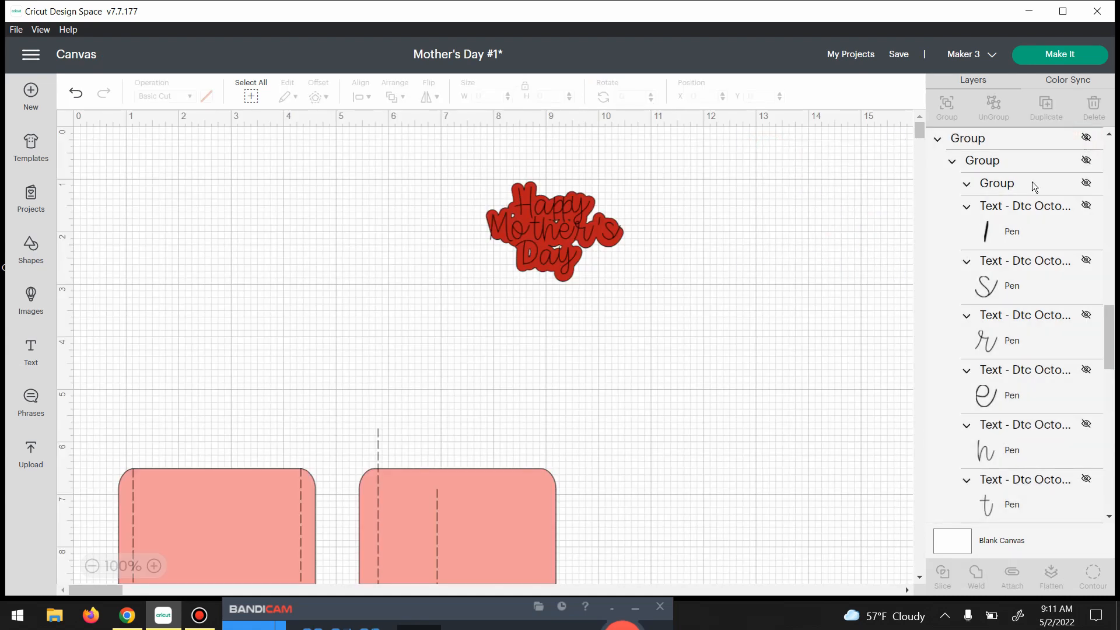
{"action": "left_click_drag", "start_coordinate": [637, 407], "coordinate": [78, 583]}
{"action": "left_click", "coordinate": [1085, 345]}
Step: Hide the unattached pink card's square and its two loose perforated lines
{"action": "left_click_drag", "start_coordinate": [775, 402], "coordinate": [418, 572]}
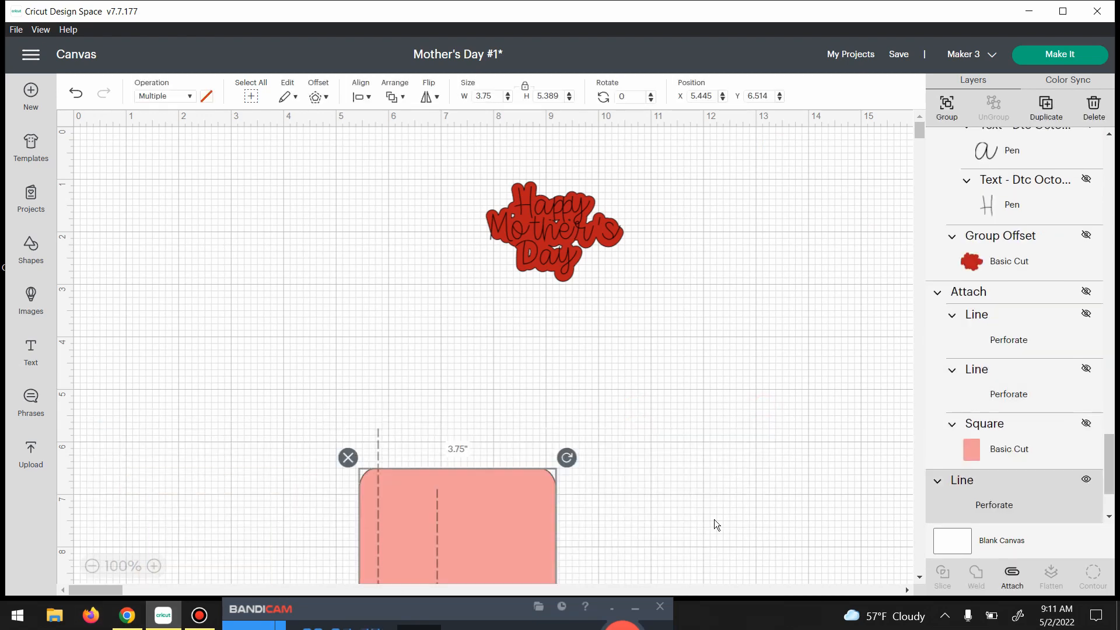
{"action": "left_click", "coordinate": [1086, 479]}
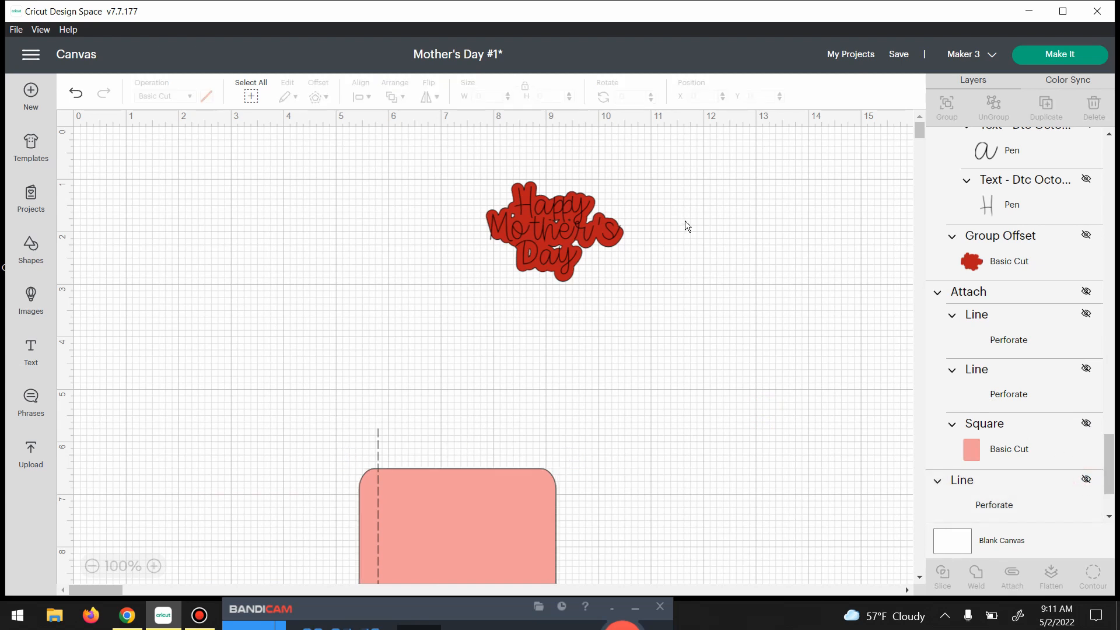
{"action": "left_click", "coordinate": [446, 496]}
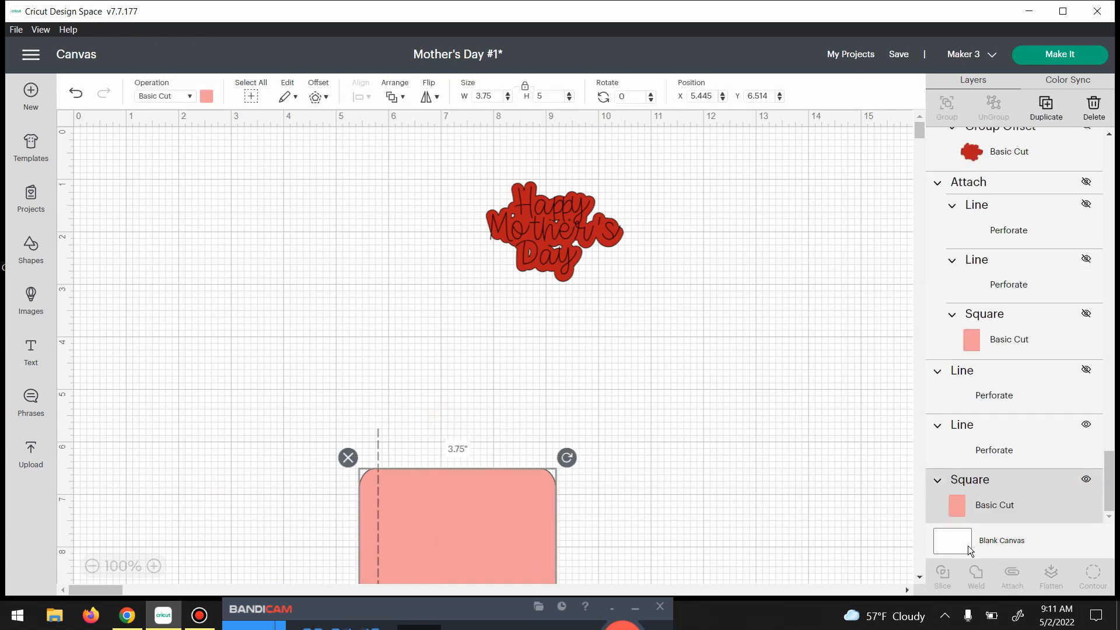
{"action": "left_click", "coordinate": [1087, 478]}
{"action": "left_click_drag", "start_coordinate": [524, 555], "coordinate": [523, 555]}
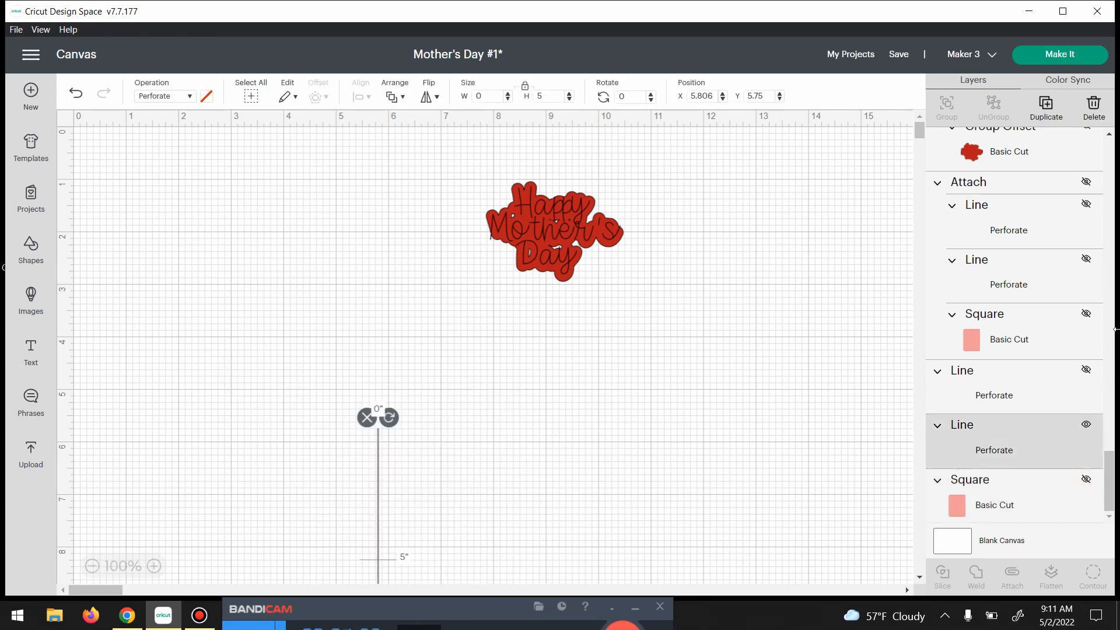
{"action": "left_click", "coordinate": [1085, 427]}
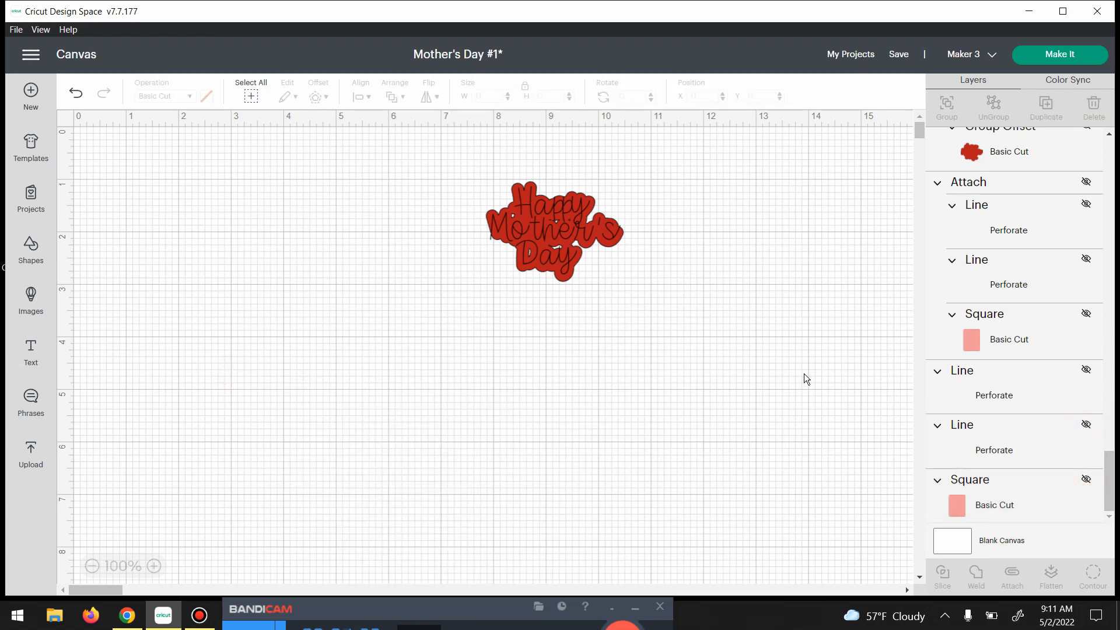
Step: Detach the remaining greeting and move its Pen lettering off the red offset to about X 11.64, Y 1.2
{"action": "left_click_drag", "start_coordinate": [620, 172], "coordinate": [492, 291]}
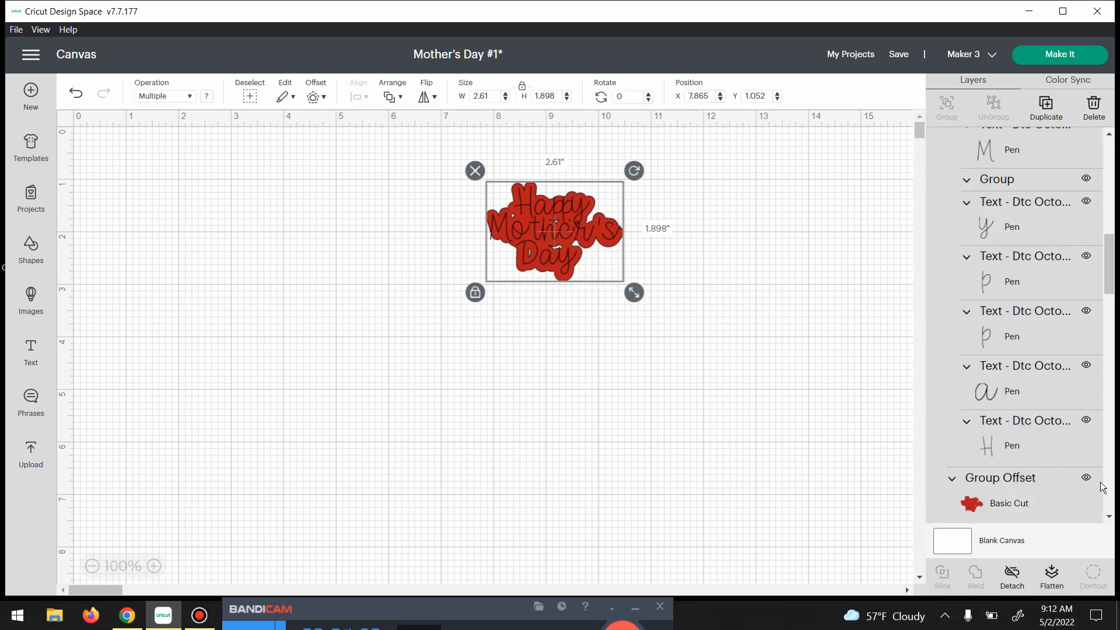
{"action": "left_click", "coordinate": [1011, 573]}
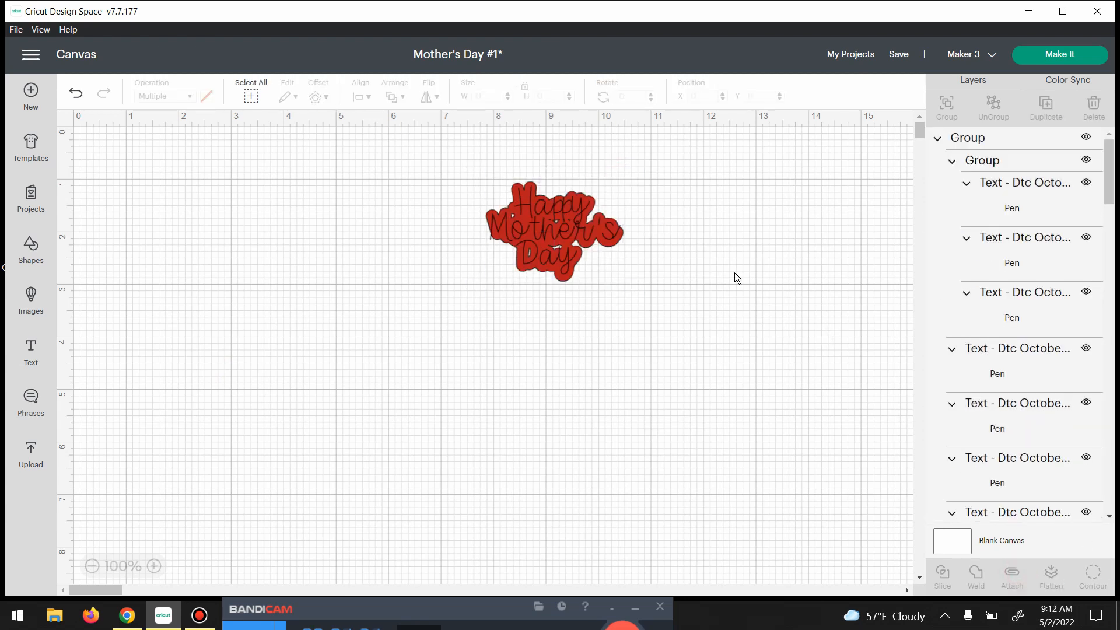
{"action": "left_click_drag", "start_coordinate": [610, 248], "coordinate": [803, 244]}
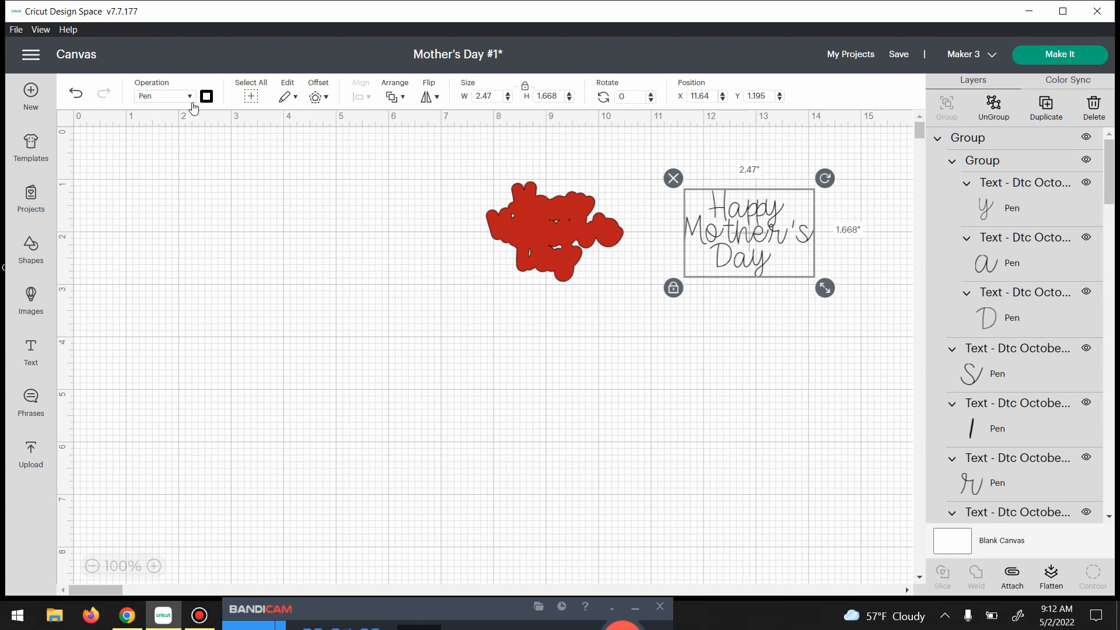
Step: Place the Pen lettering back over the red offset at about X 7.95, Y 1.14, and attach the two
{"action": "left_click_drag", "start_coordinate": [734, 202], "coordinate": [540, 201]}
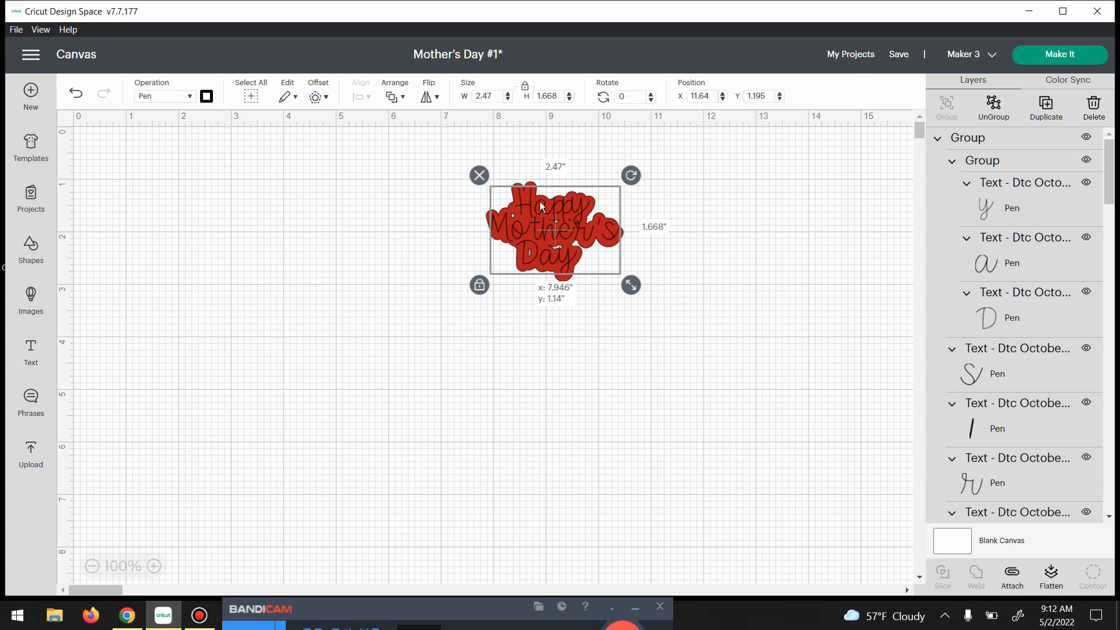
{"action": "left_click", "coordinate": [522, 352]}
{"action": "left_click_drag", "start_coordinate": [455, 197], "coordinate": [652, 294]}
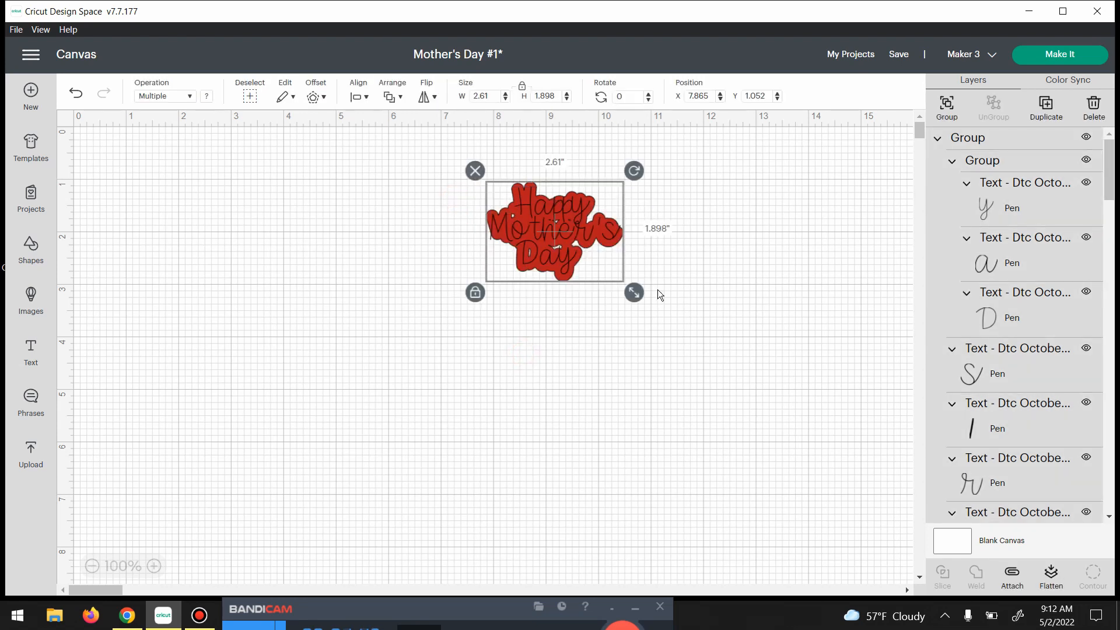
{"action": "left_click", "coordinate": [1017, 573]}
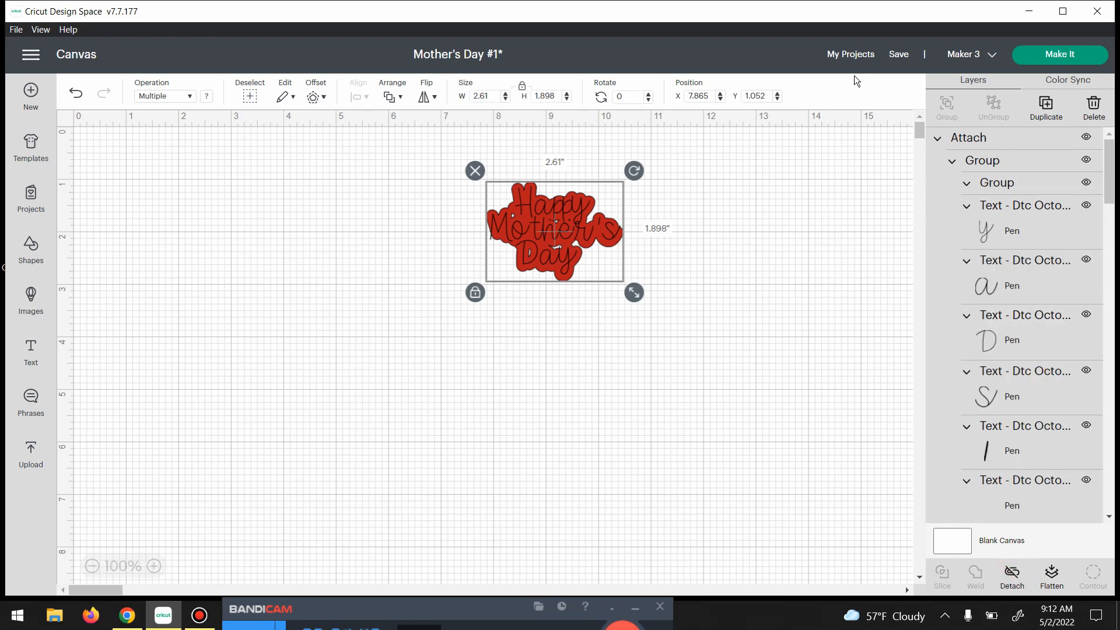
Step: Send the attached greeting to the Prepare screen, loading its material on a 12 in x 12 in mat
{"action": "left_click", "coordinate": [1067, 55]}
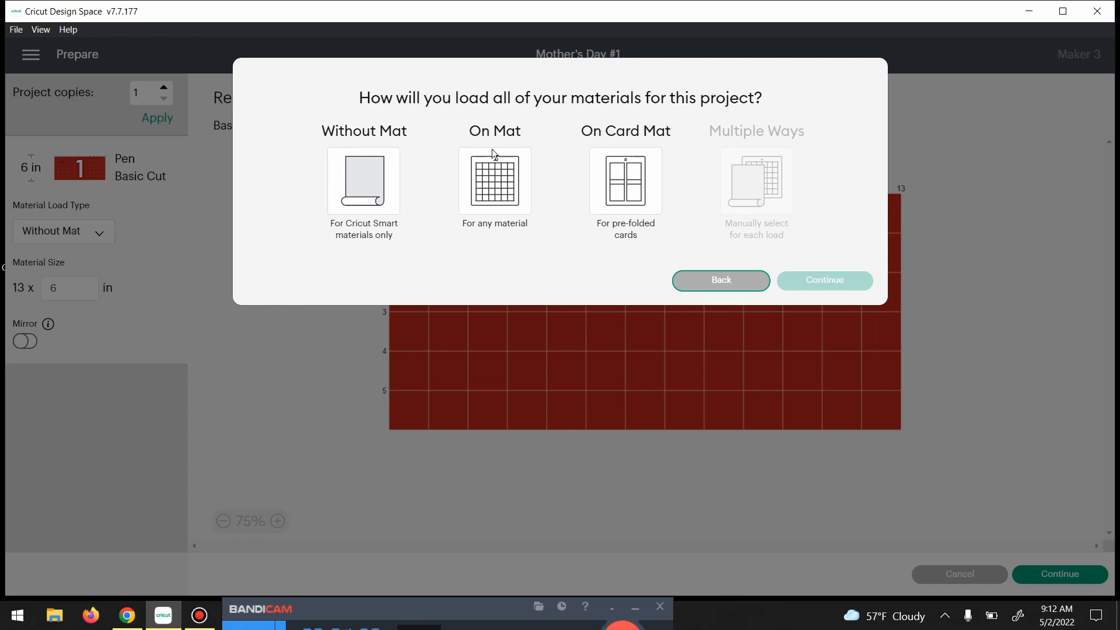
{"action": "left_click", "coordinate": [488, 180]}
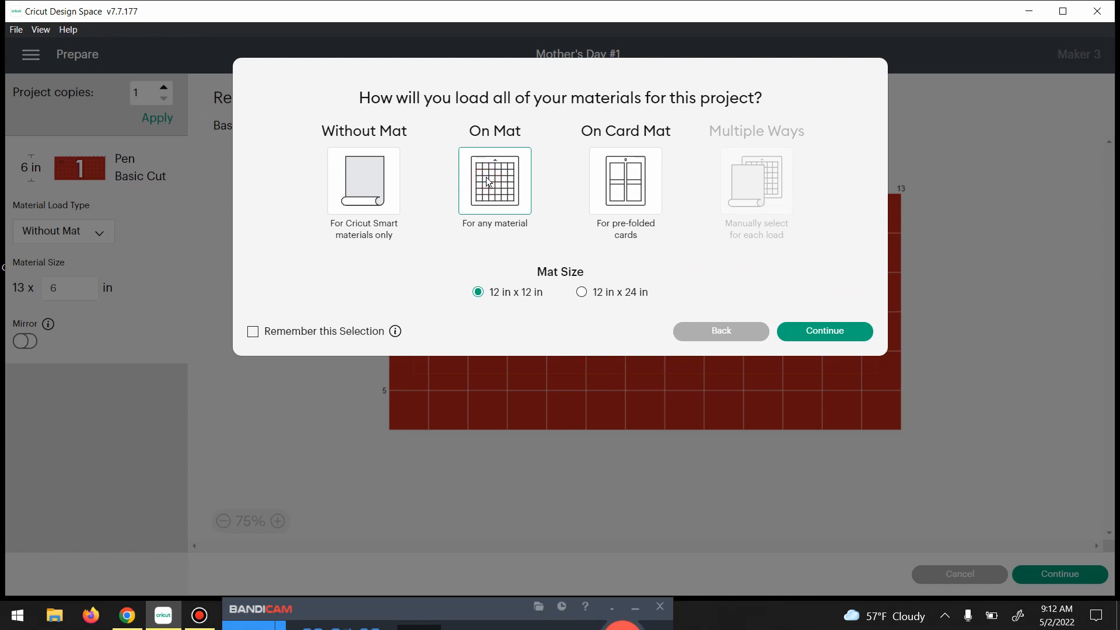
{"action": "left_click", "coordinate": [791, 331]}
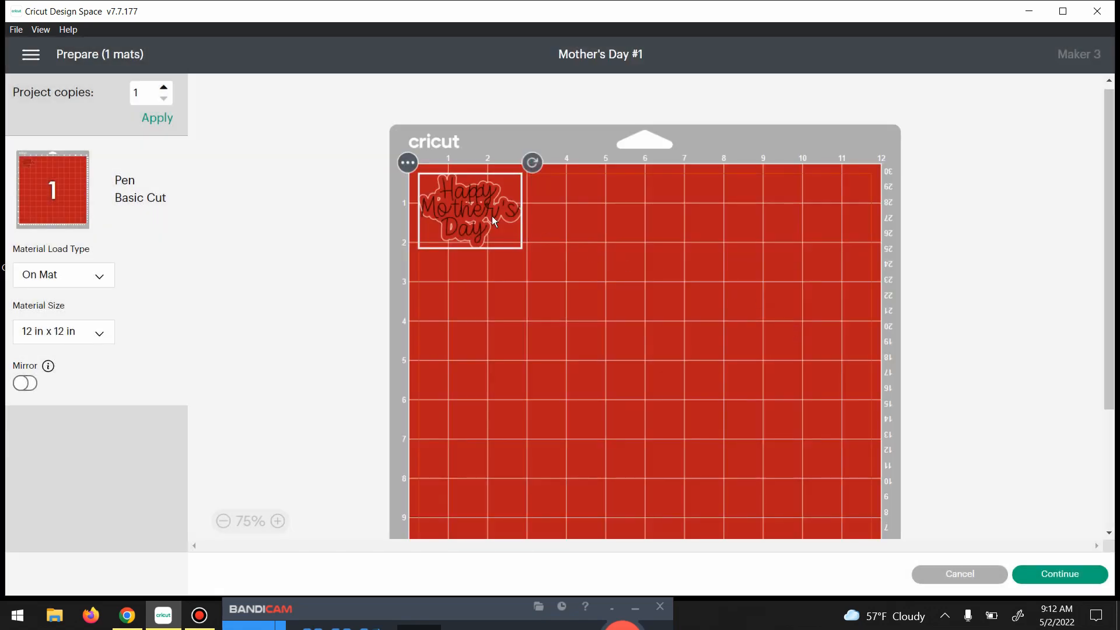